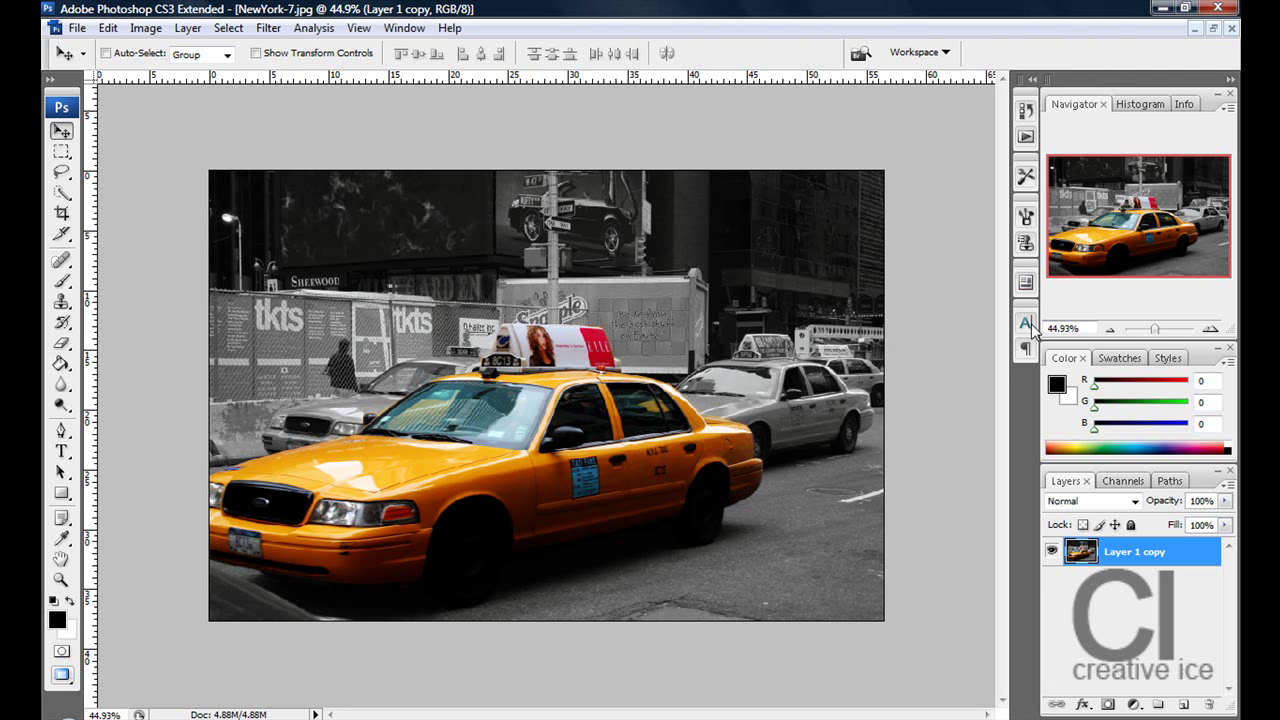
Revert the image to its original NewYork-7.jpg snapshot and convert the locked Background into a regular layer named Layer 0.
click(1026, 111)
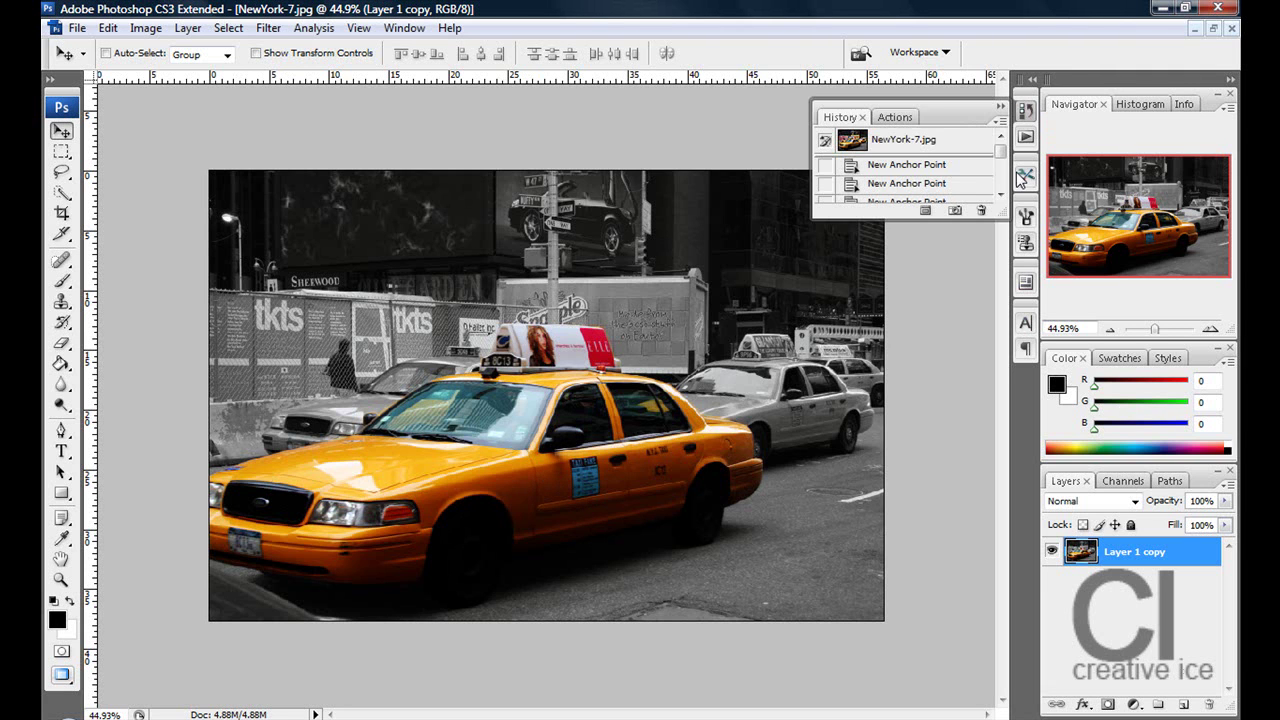
click(922, 142)
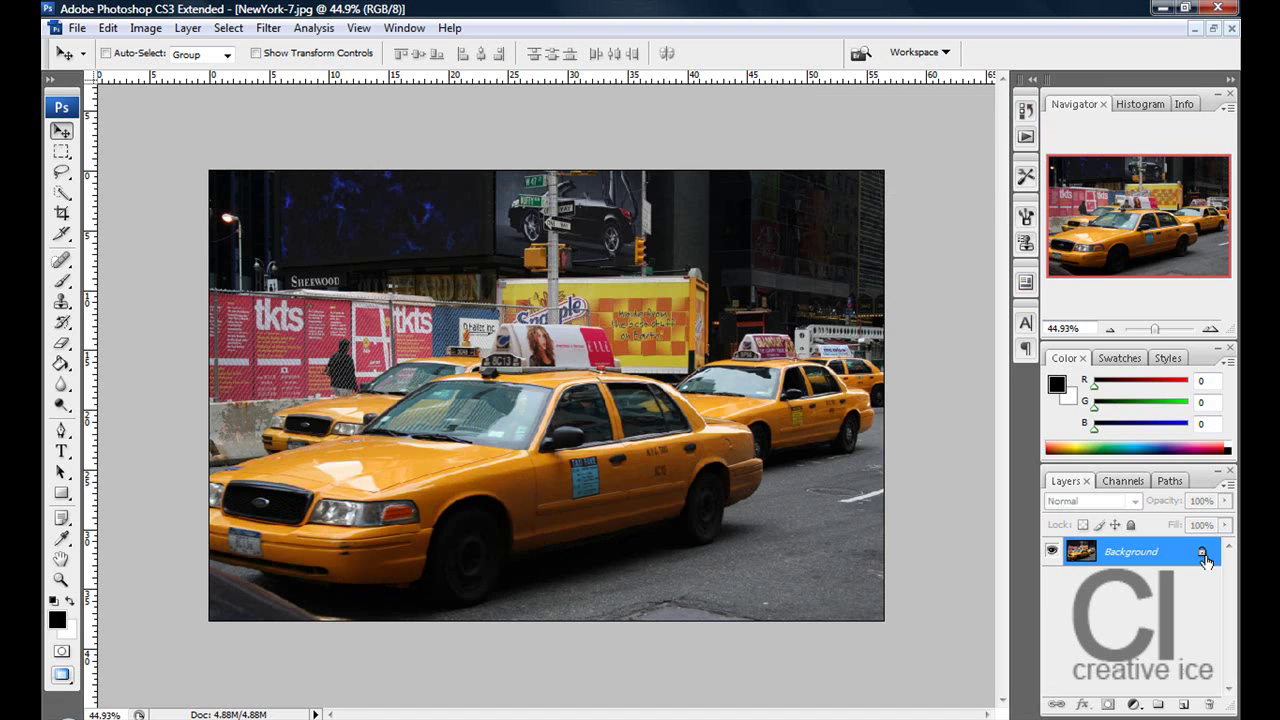
mouse_move(1201, 558)
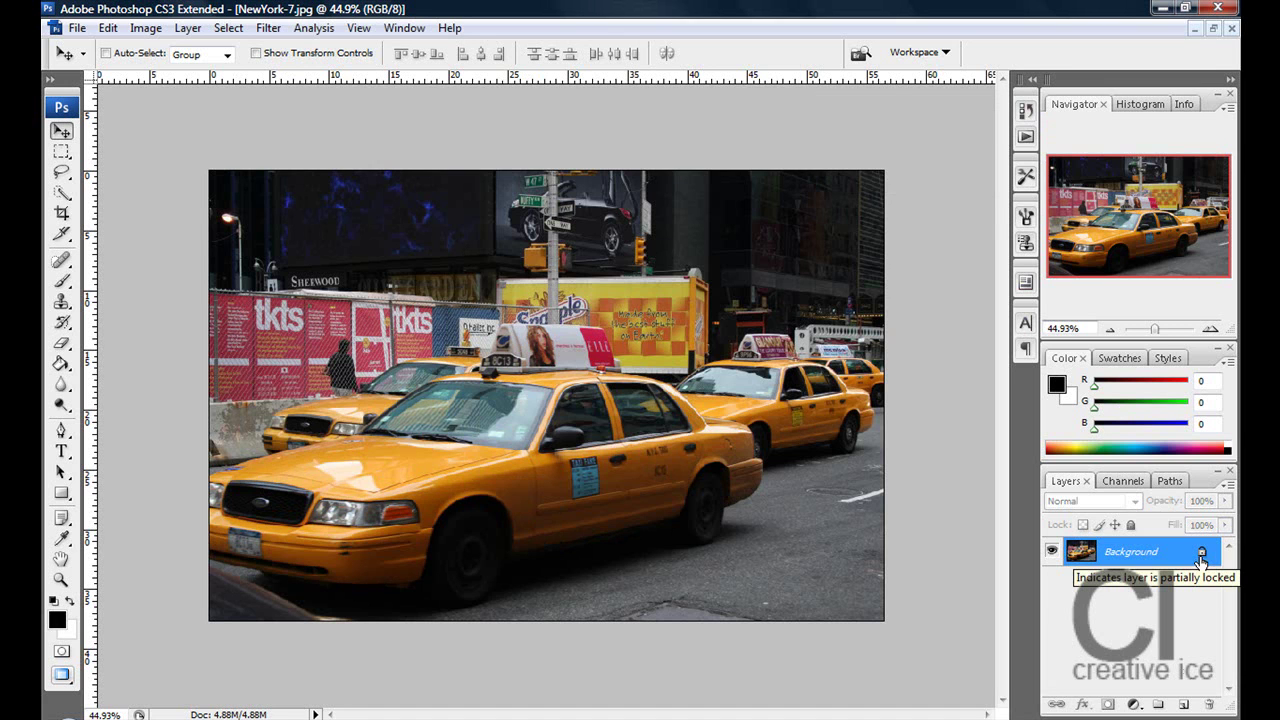
double_click(1200, 553)
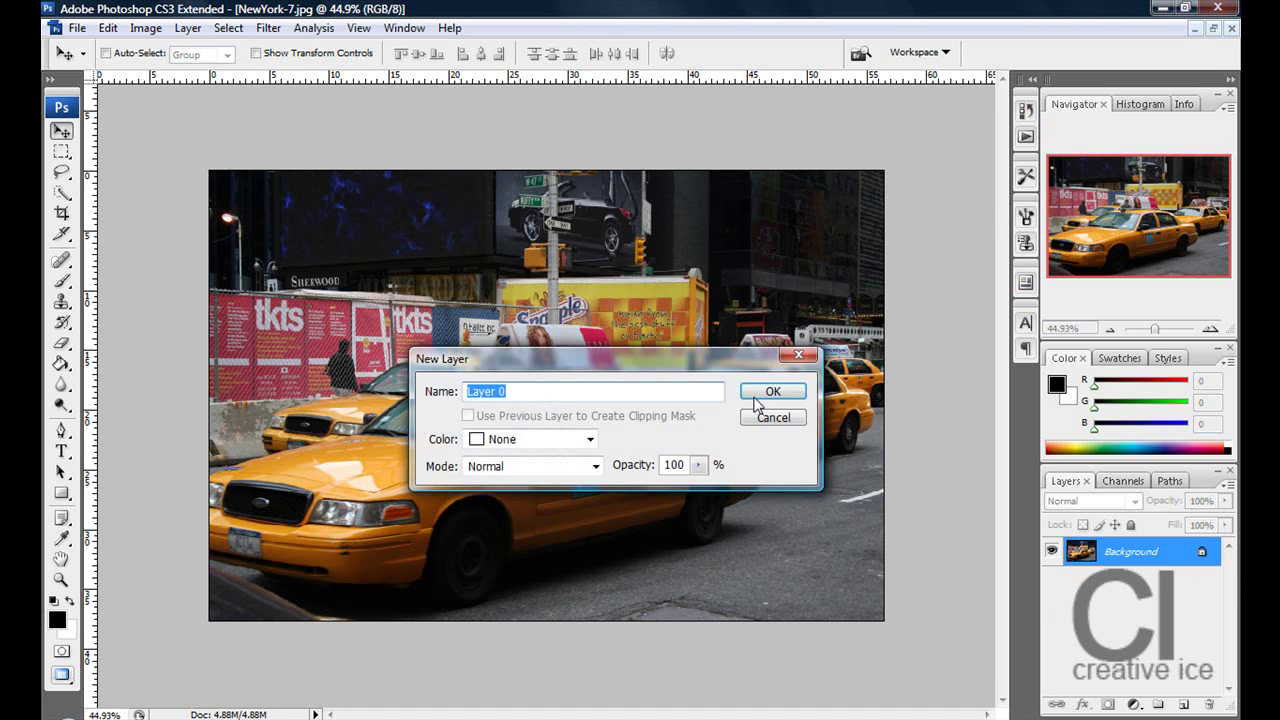
click(772, 391)
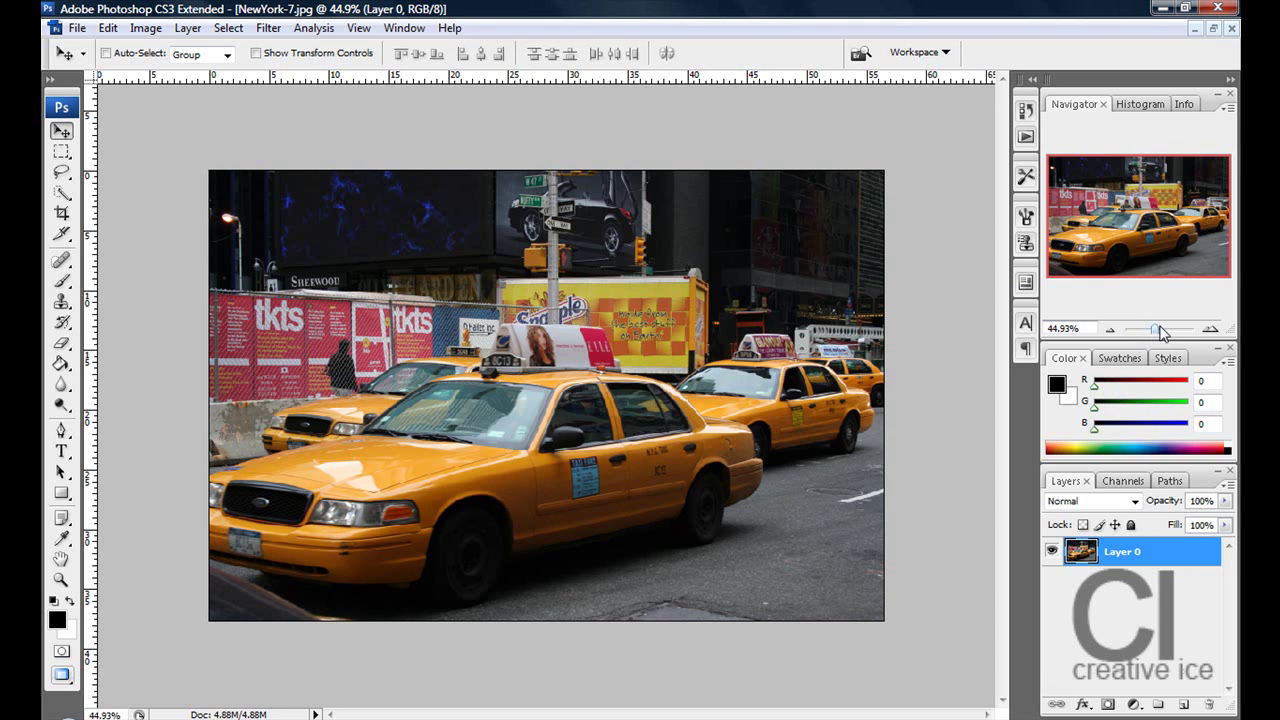
Start a Pen tool shape at 0% layer opacity along the underside of the front taxi's bumper, ending near the front wheel.
drag(1163, 332, 1168, 332)
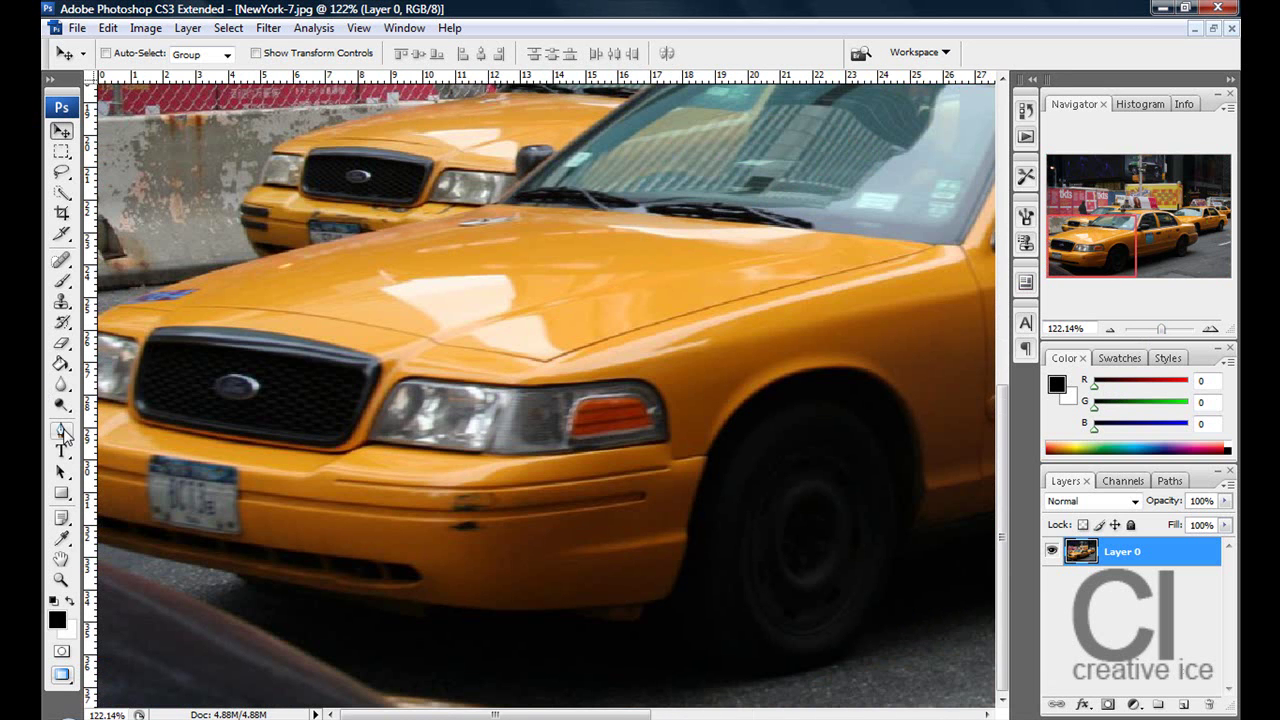
click(62, 431)
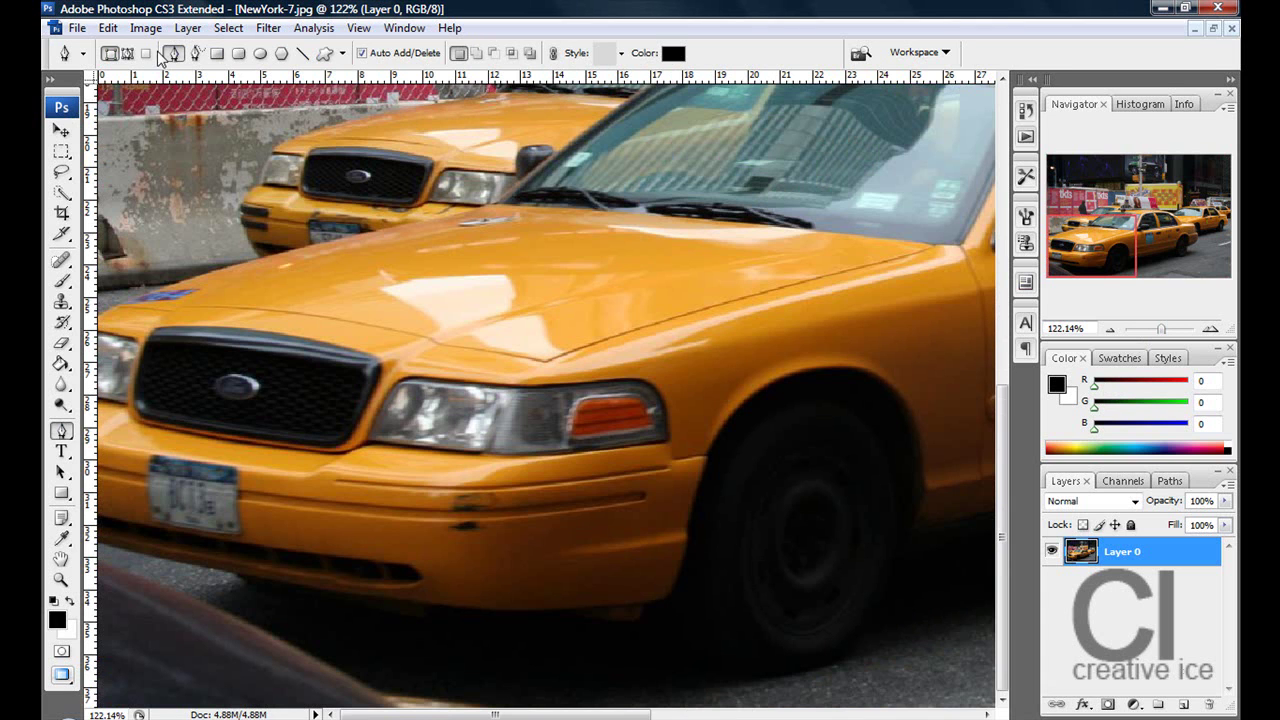
click(514, 612)
click(556, 610)
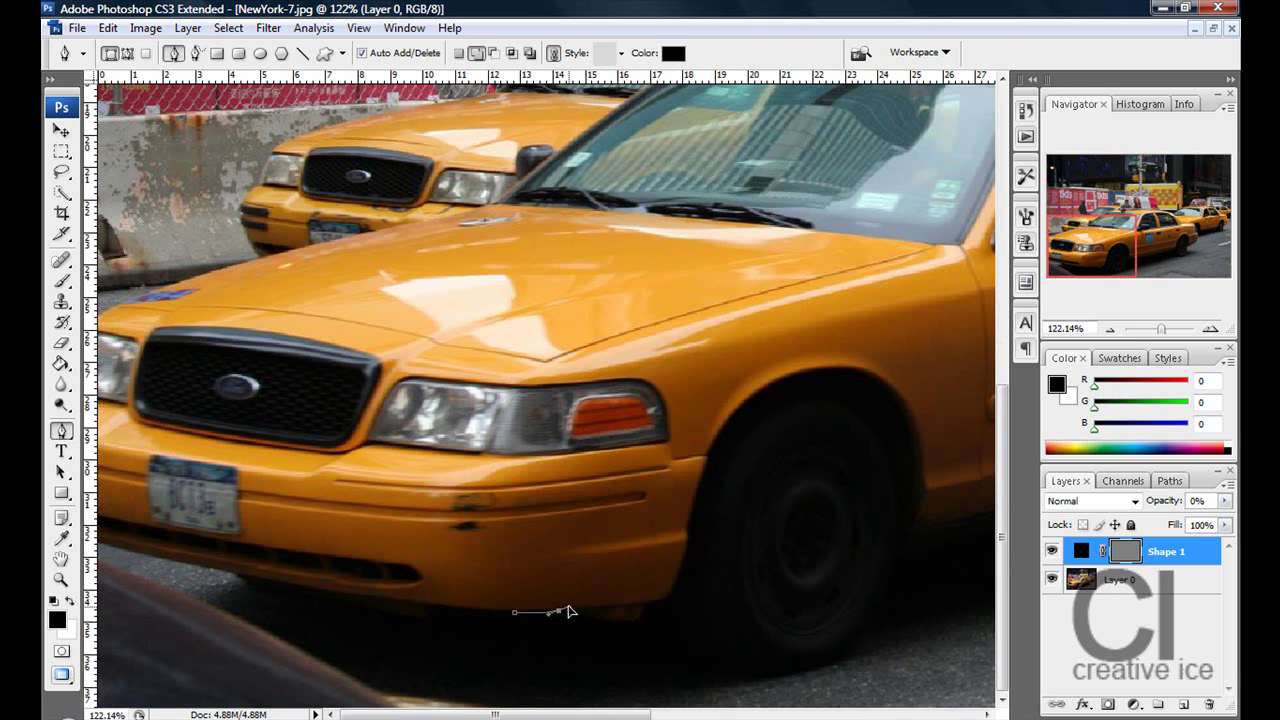
drag(573, 616, 572, 617)
drag(590, 622, 669, 598)
click(644, 604)
Continue the path around the bottom of the front wheel and up its rear side.
click(665, 648)
click(736, 665)
drag(764, 679, 896, 558)
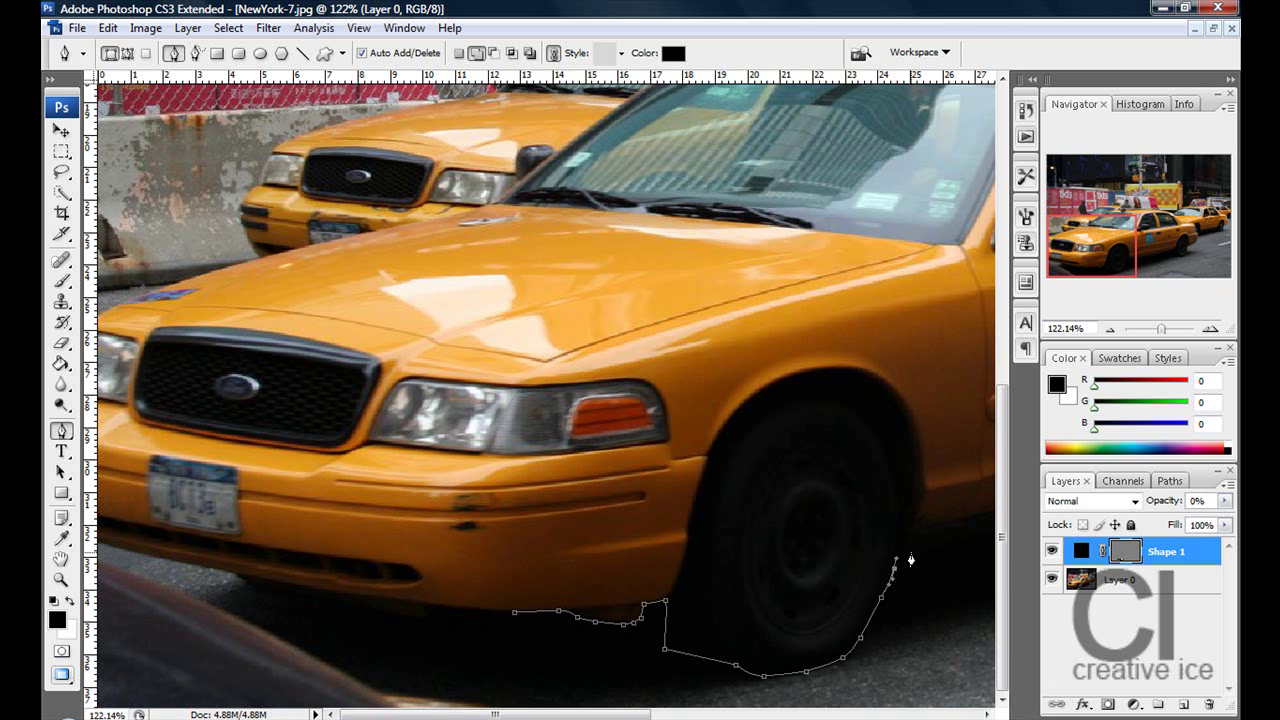
Extend the path along the lower body edge beneath the doors and around the rear wheel.
drag(640, 714, 723, 714)
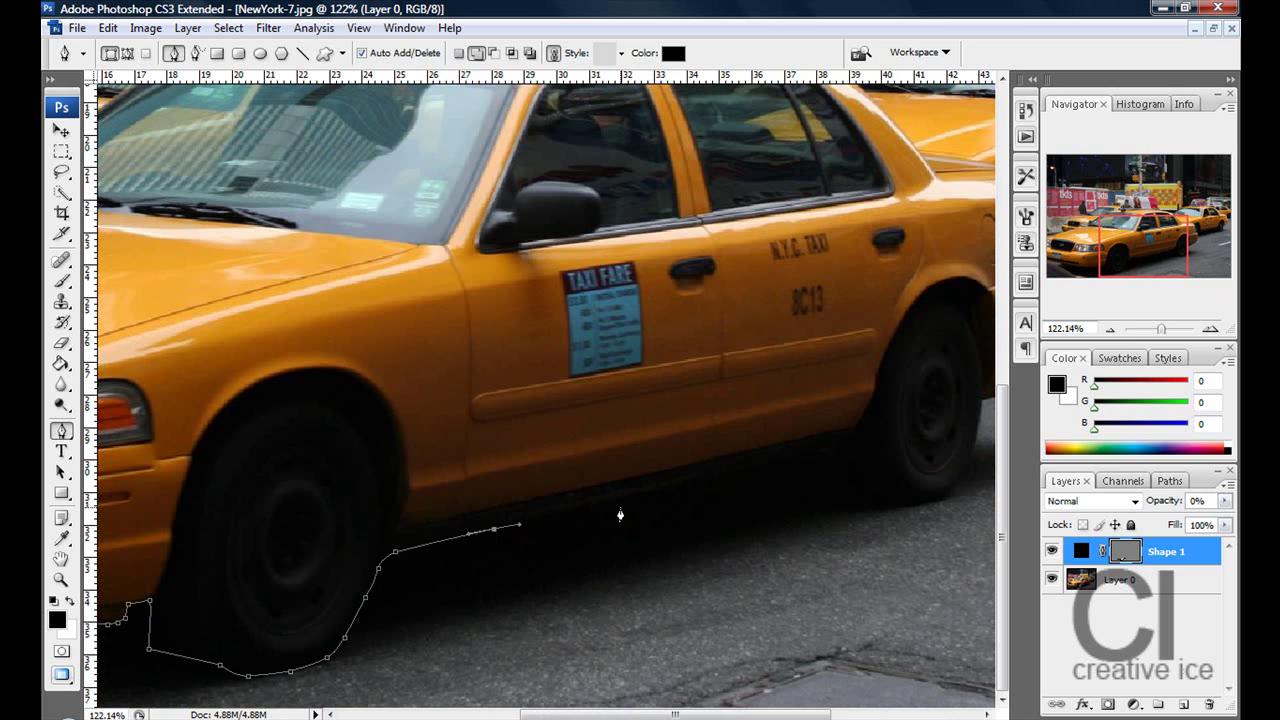
drag(616, 502, 859, 478)
click(881, 505)
click(902, 506)
click(935, 502)
click(949, 492)
click(971, 461)
drag(971, 459, 907, 403)
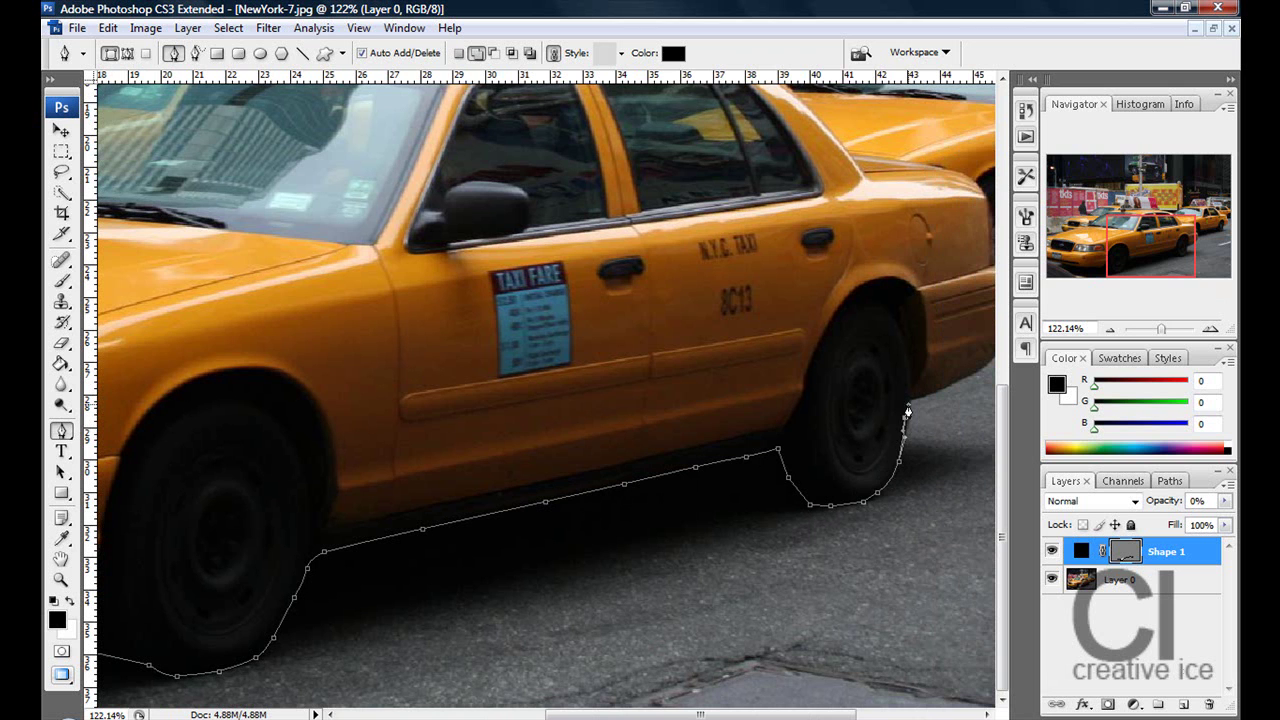
Trace the rear bumper and the back end of the taxi up to the corner of the trunk.
drag(595, 714, 640, 714)
click(803, 393)
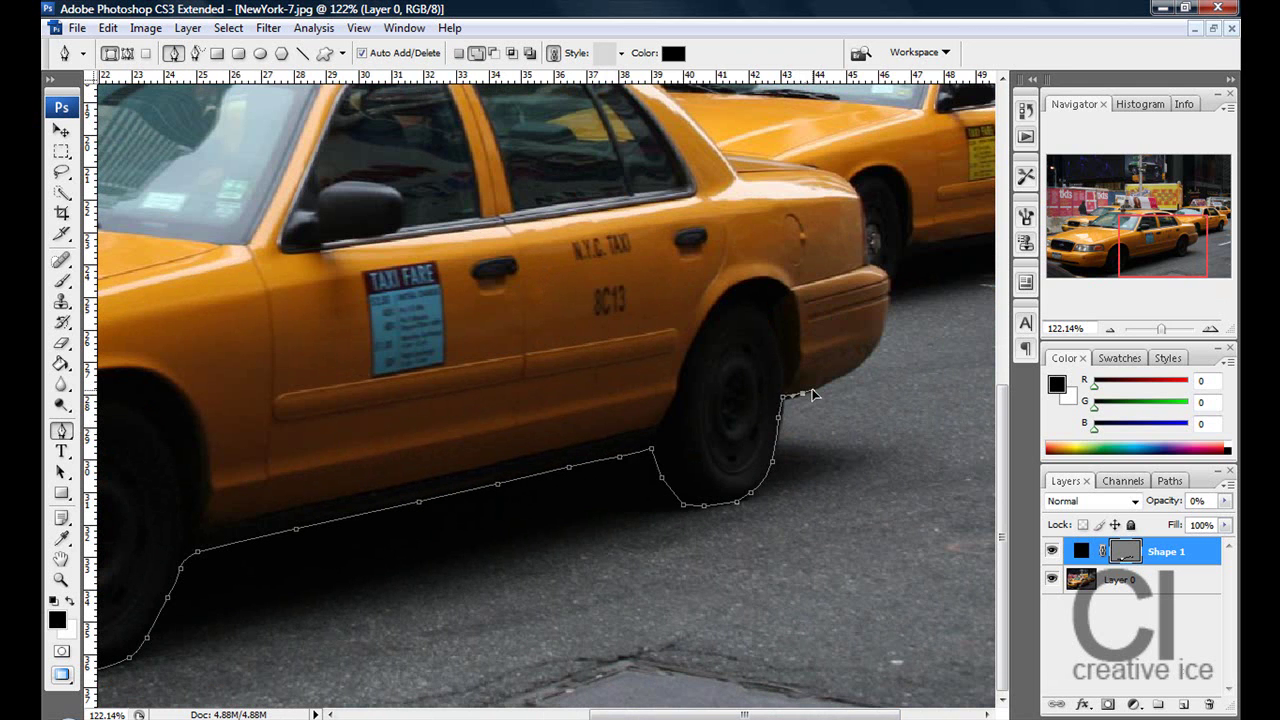
key(ctrl+z)
drag(806, 392, 870, 270)
key(ctrl+z)
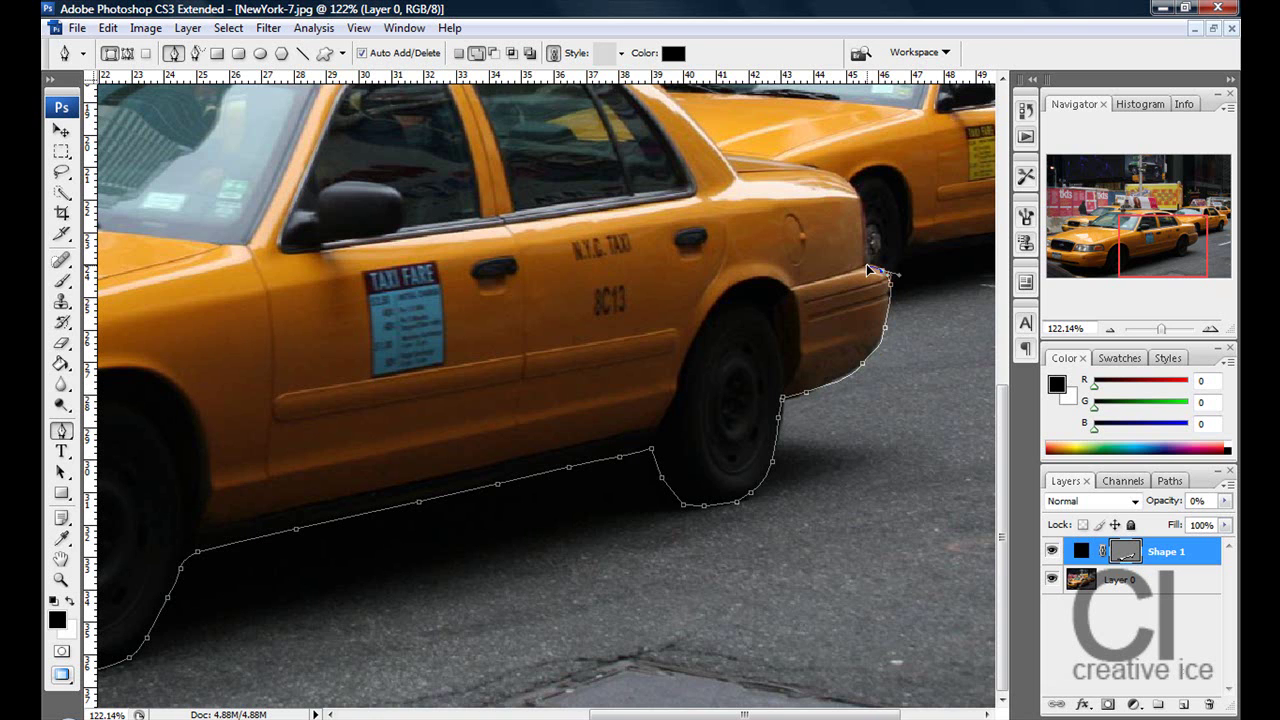
drag(865, 261, 828, 171)
Continue the path along the top edge of the trunk lid to the rear window pillar.
scroll(815, 205, up, 3)
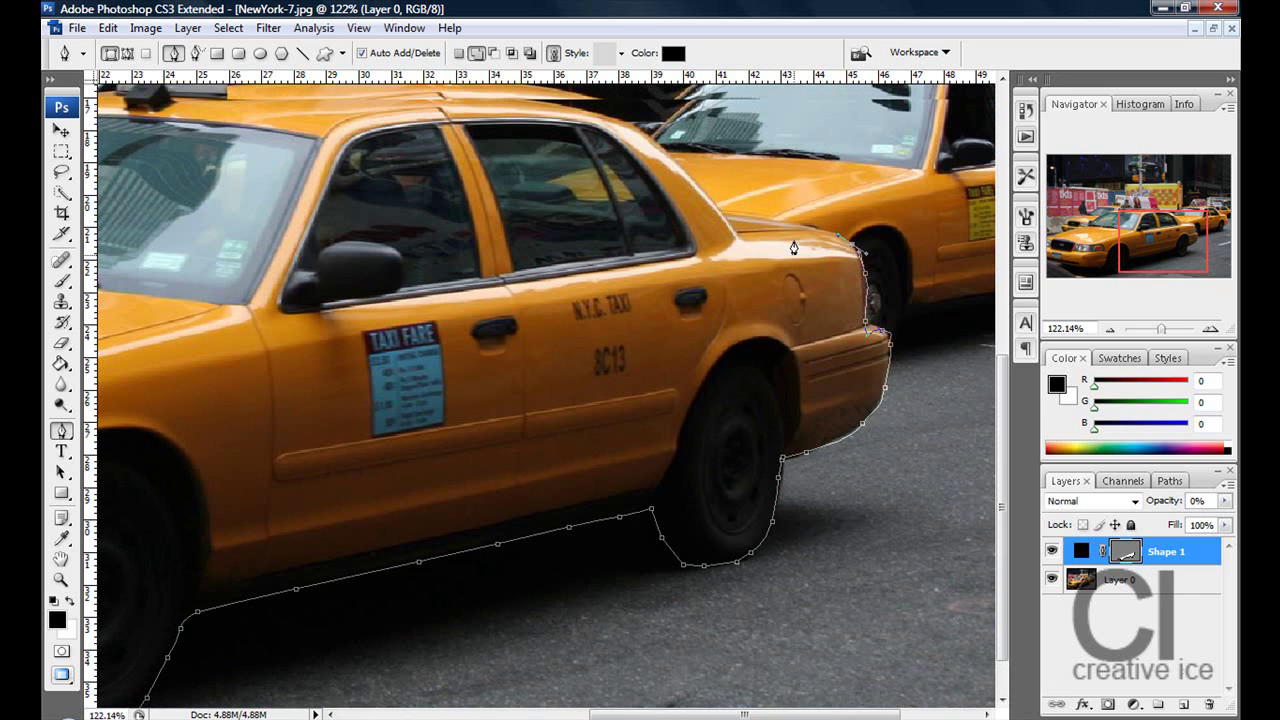
drag(783, 251, 762, 246)
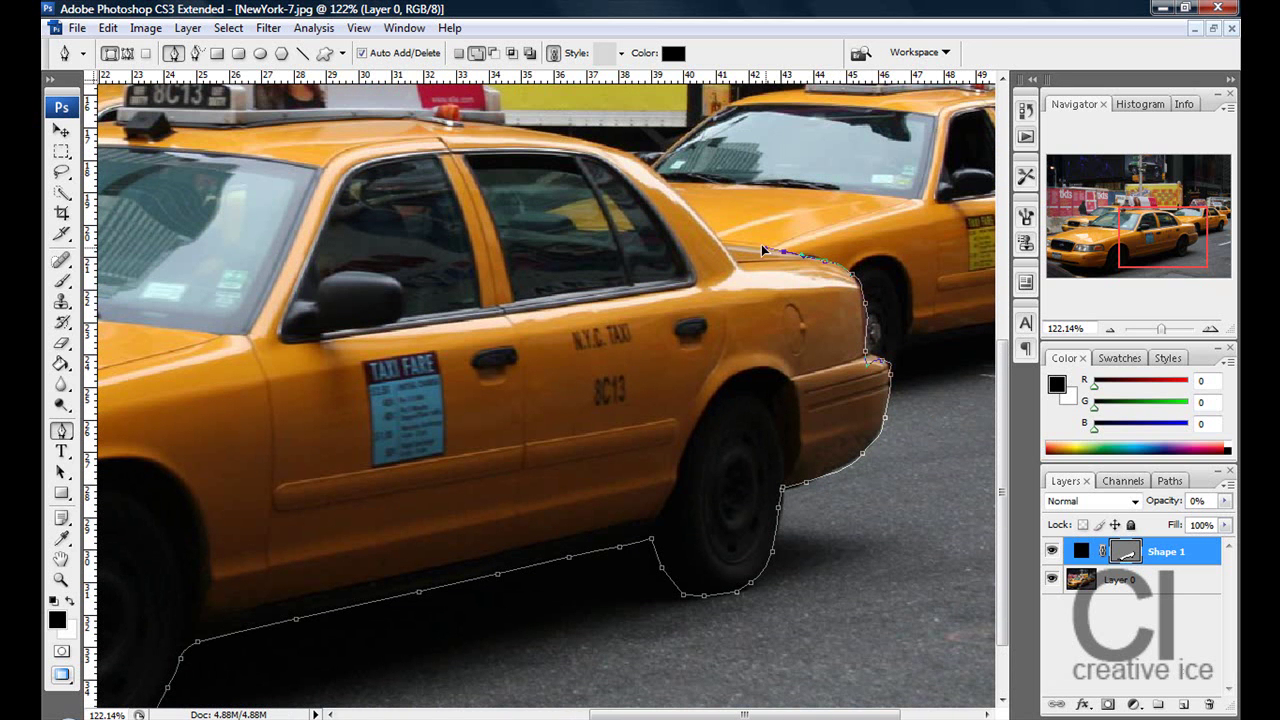
click(723, 247)
click(723, 244)
Trace the outer edge of the rear window pillar from the trunk up to the roof at 349% magnification.
drag(1161, 334, 1171, 330)
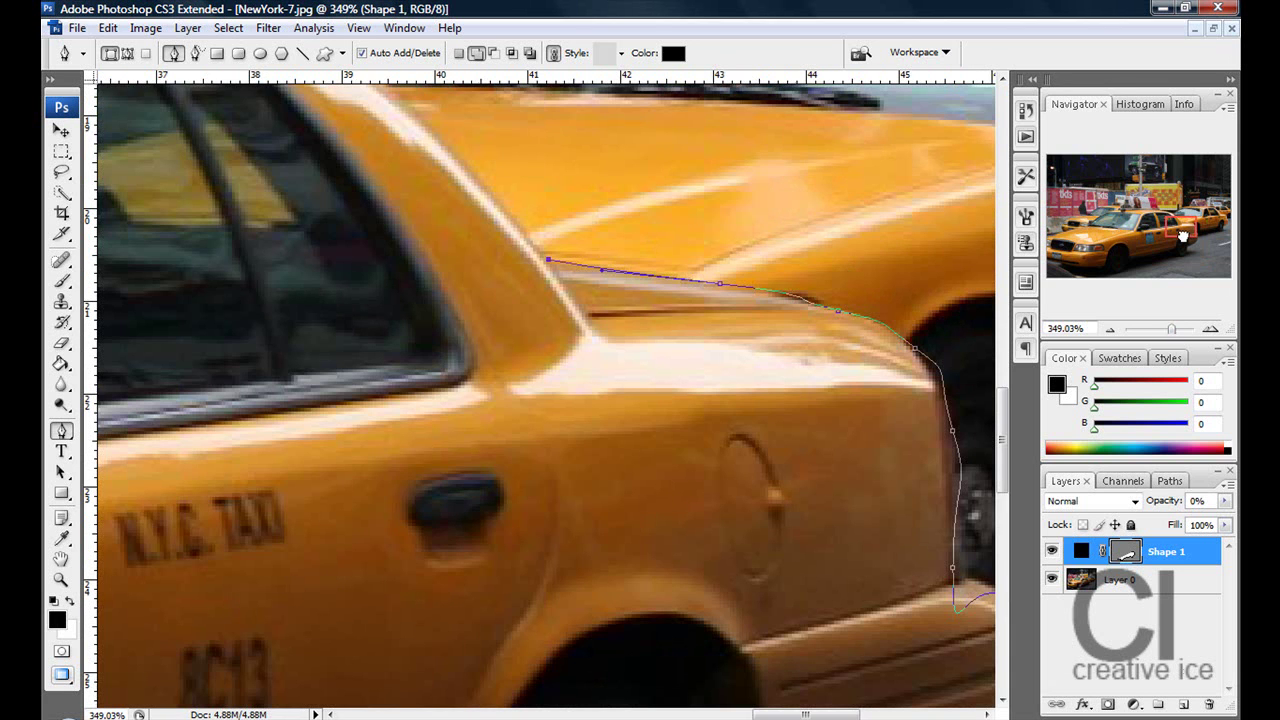
drag(514, 227, 459, 158)
scroll(438, 210, up, 3)
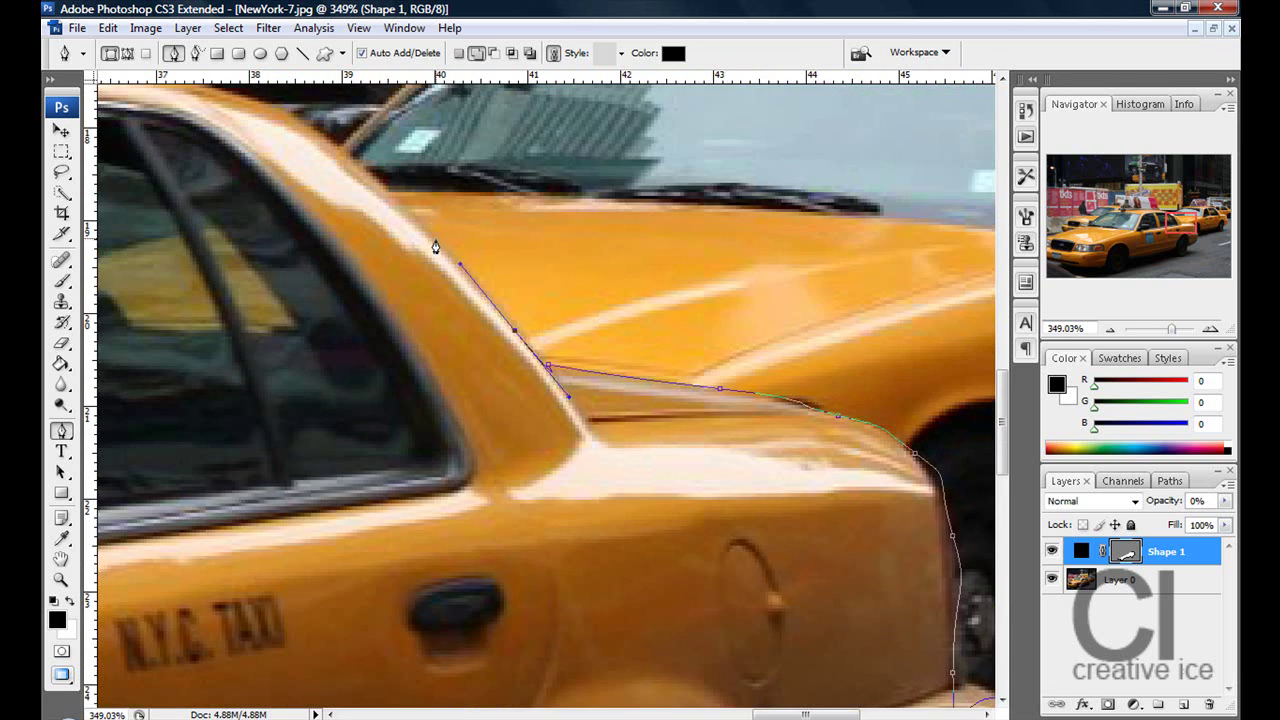
drag(434, 241, 352, 160)
scroll(351, 159, up, 3)
drag(313, 240, 282, 213)
scroll(272, 251, up, 2)
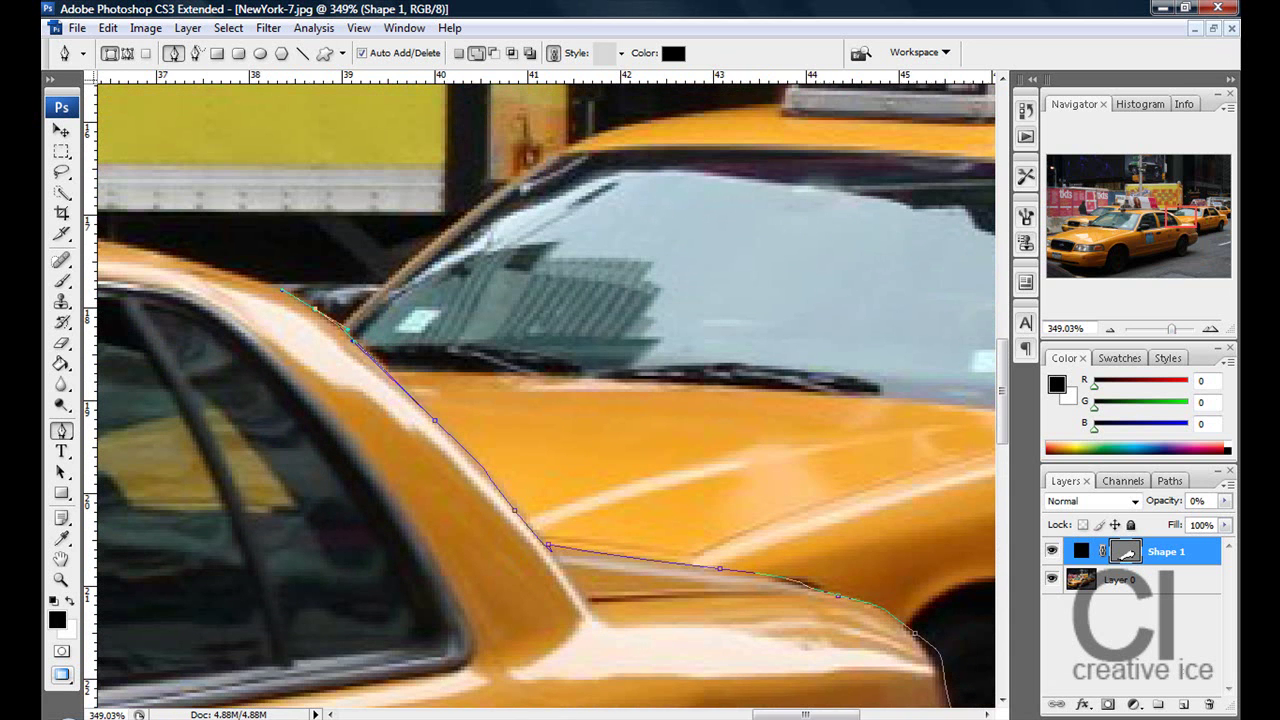
Extend the path along the rear half of the roof and up the base of the rooftop advertising sign.
scroll(773, 262, left, 5)
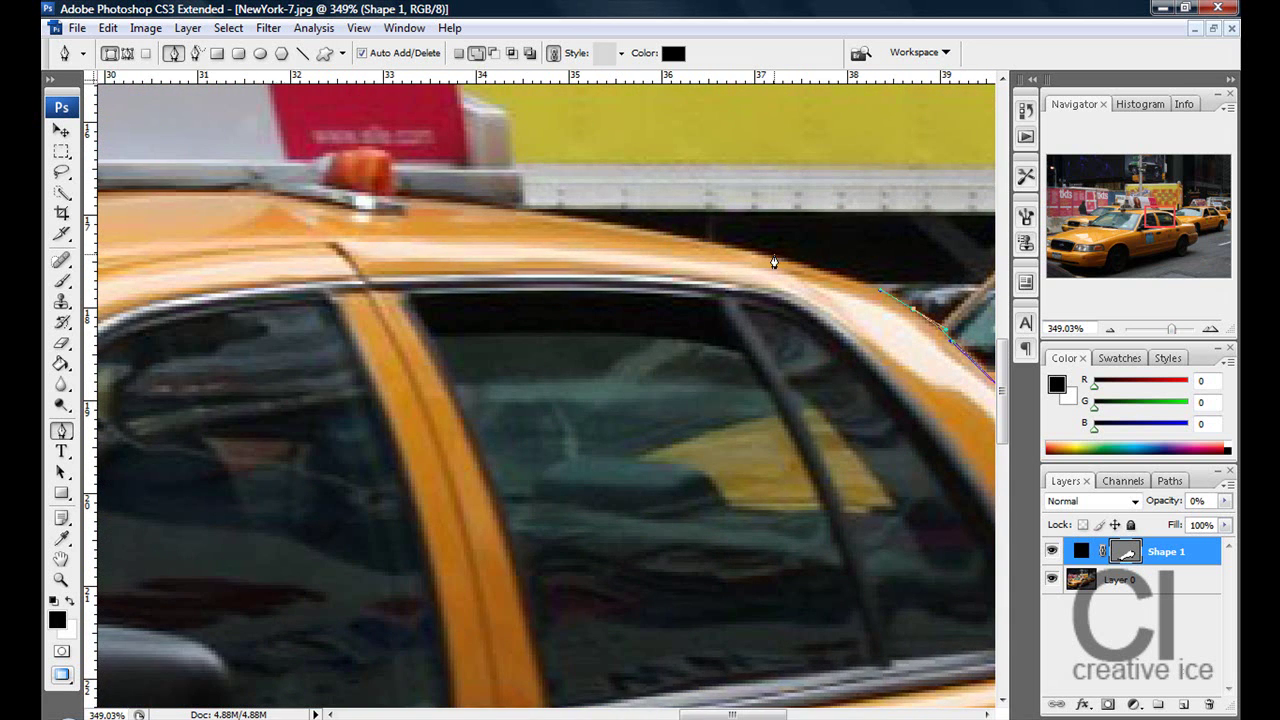
drag(774, 257, 510, 117)
click(517, 172)
Trace the rear end of the rooftop sign beside the ELLE lettering up to its upper corner.
scroll(499, 146, up, 1)
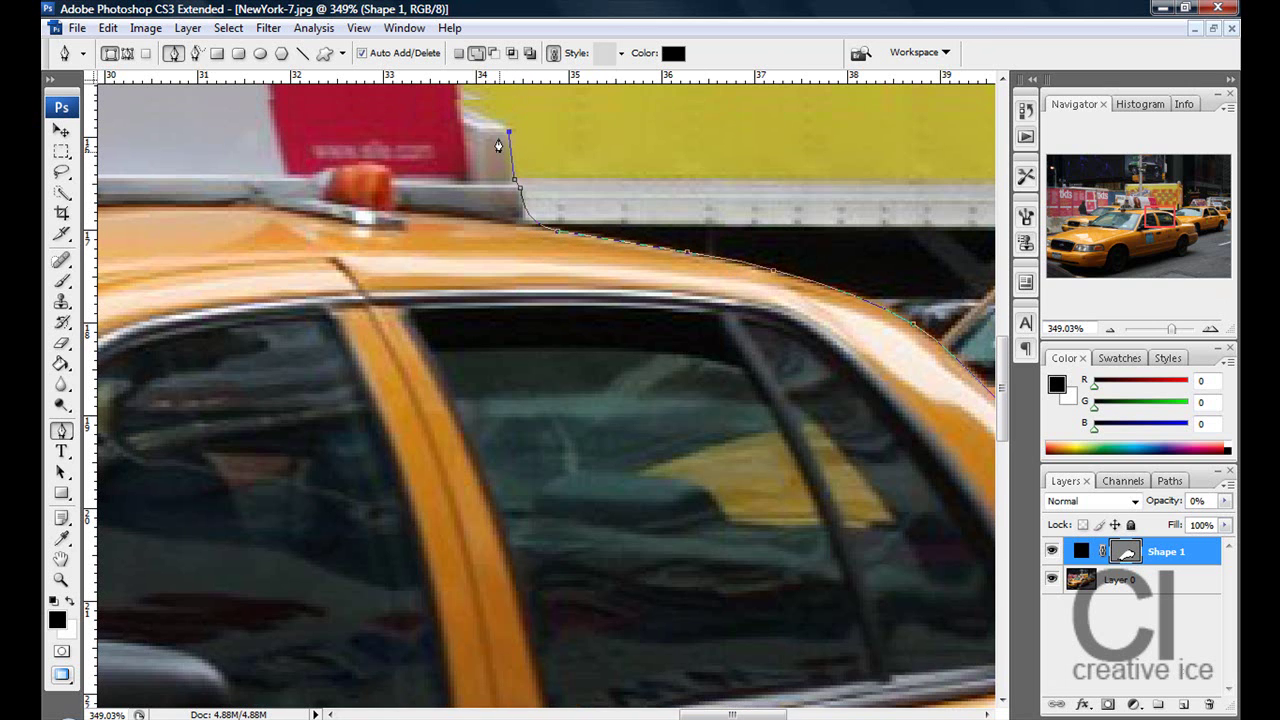
scroll(498, 146, up, 1)
click(465, 190)
scroll(466, 197, up, 1)
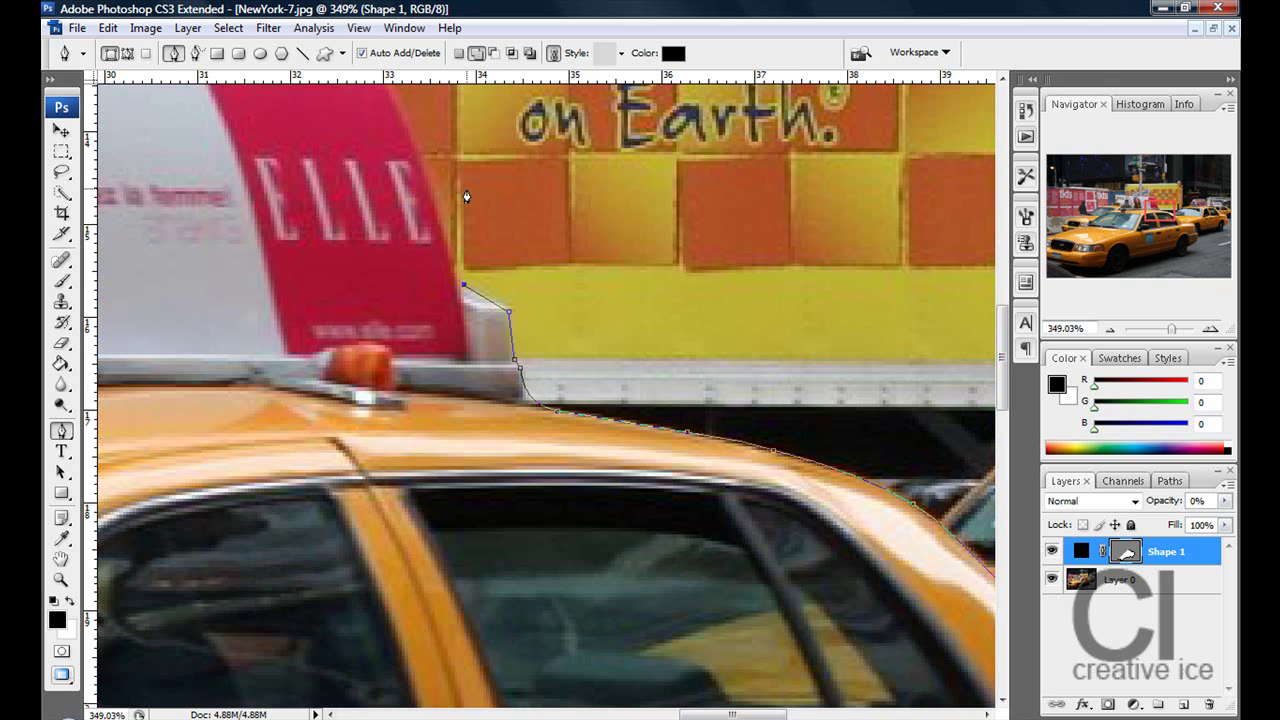
scroll(466, 197, up, 1)
drag(430, 241, 360, 161)
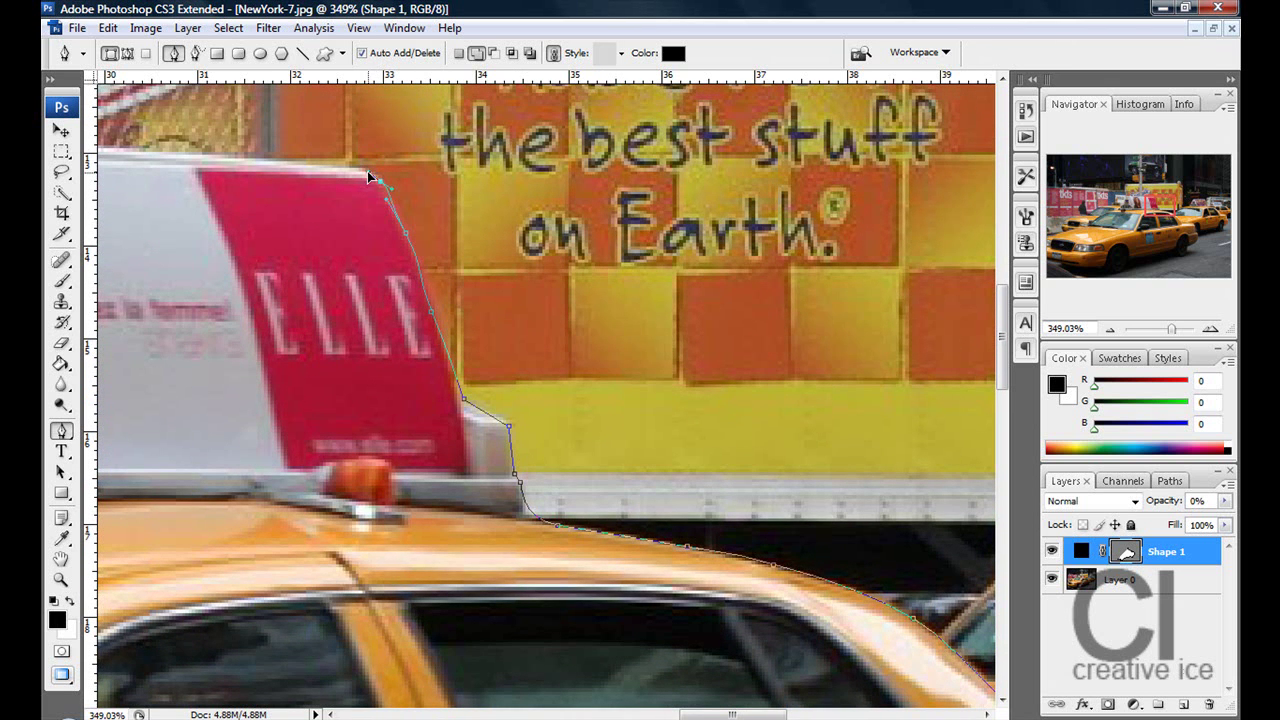
Continue the path along the top edge of the rooftop advertising sign, past the woman's portrait.
drag(703, 711, 661, 711)
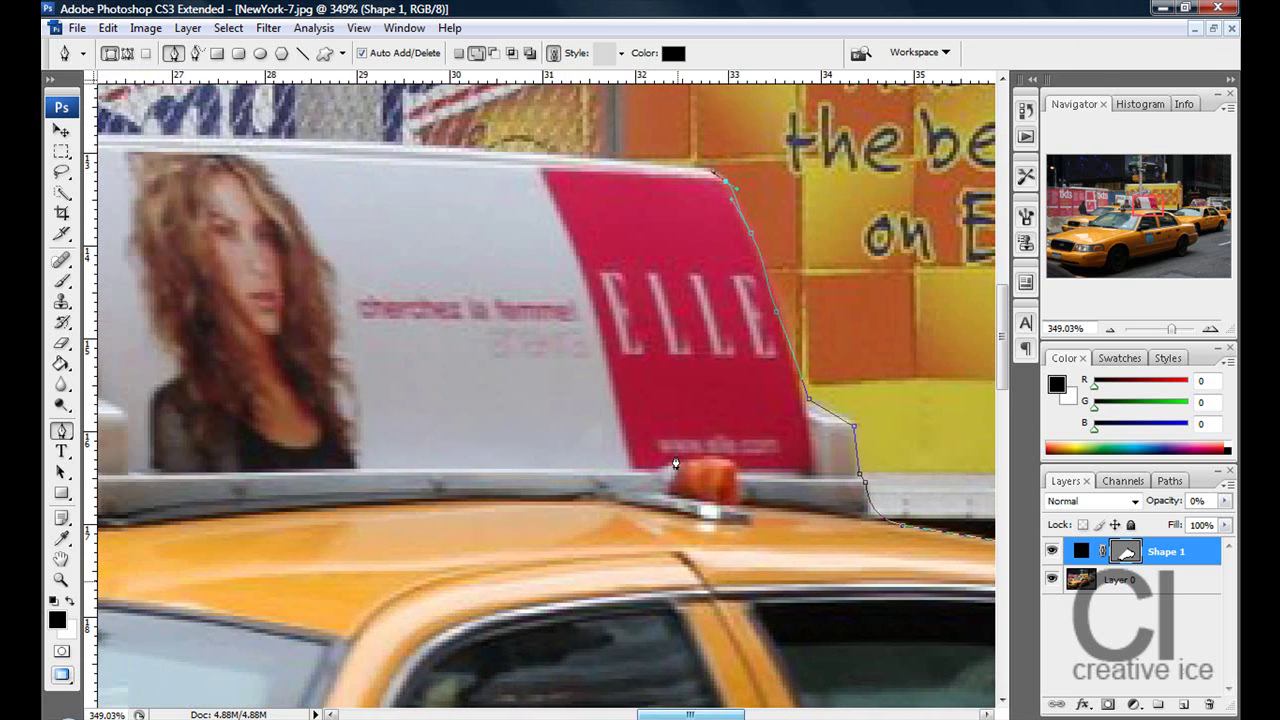
drag(652, 239, 462, 226)
click(389, 217)
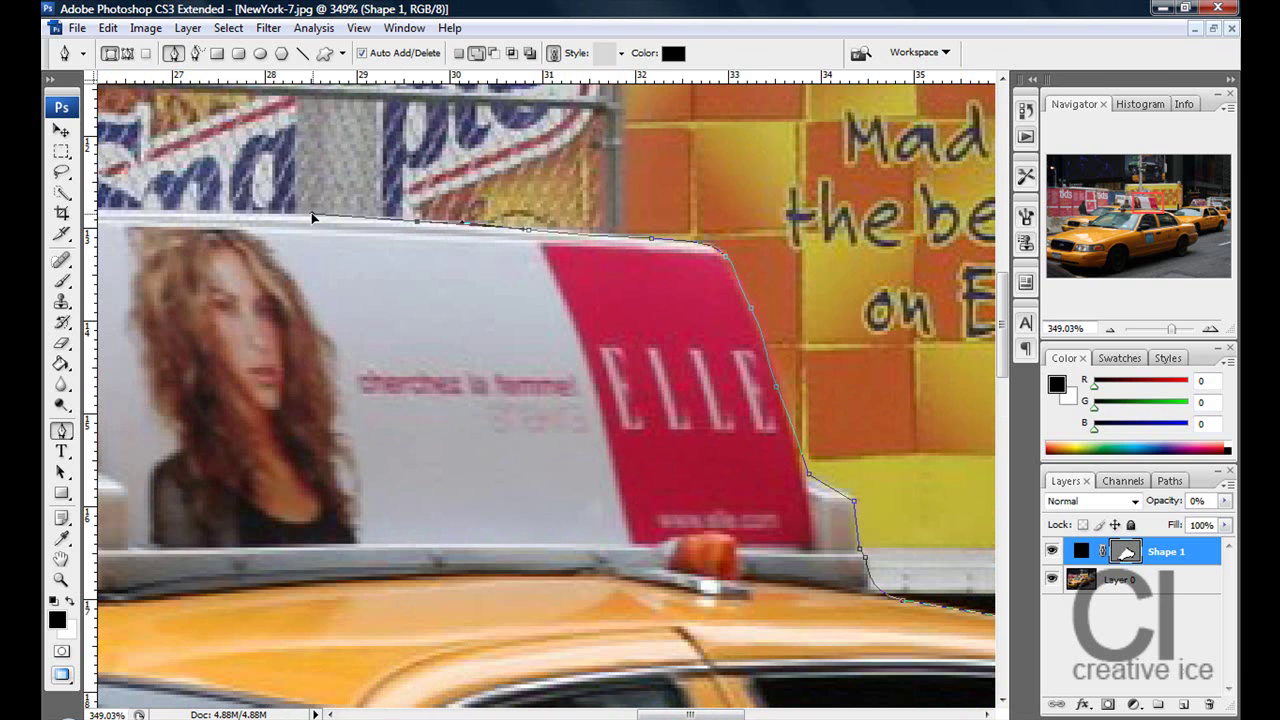
drag(309, 212, 251, 212)
click(171, 210)
Finish the sign's top edge and trace its sloping front end down to the 8C13 number light.
drag(690, 714, 597, 714)
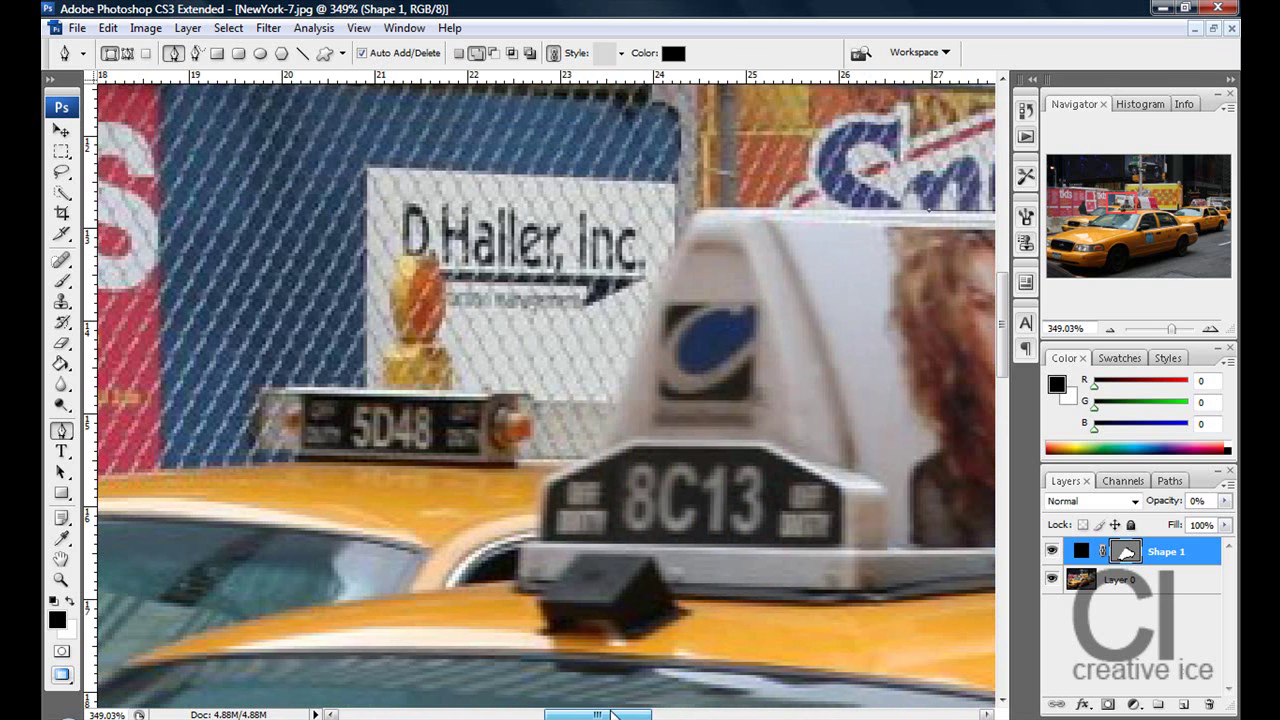
drag(823, 217, 610, 439)
click(603, 451)
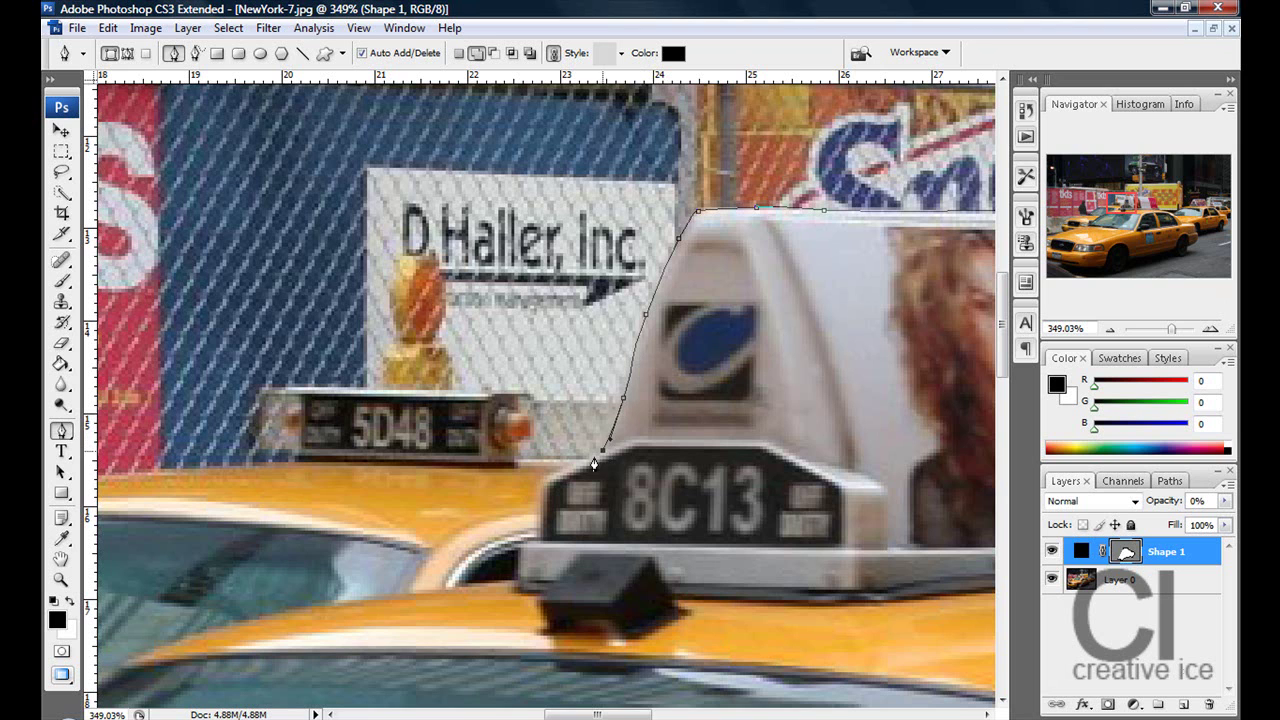
Trace around the front side of the 8C13 number light down to the taxi's roof.
click(544, 481)
click(538, 540)
click(516, 545)
click(514, 580)
Extend the path along the front part of the roof toward the top of the windshield.
click(451, 587)
click(330, 607)
drag(330, 609, 167, 642)
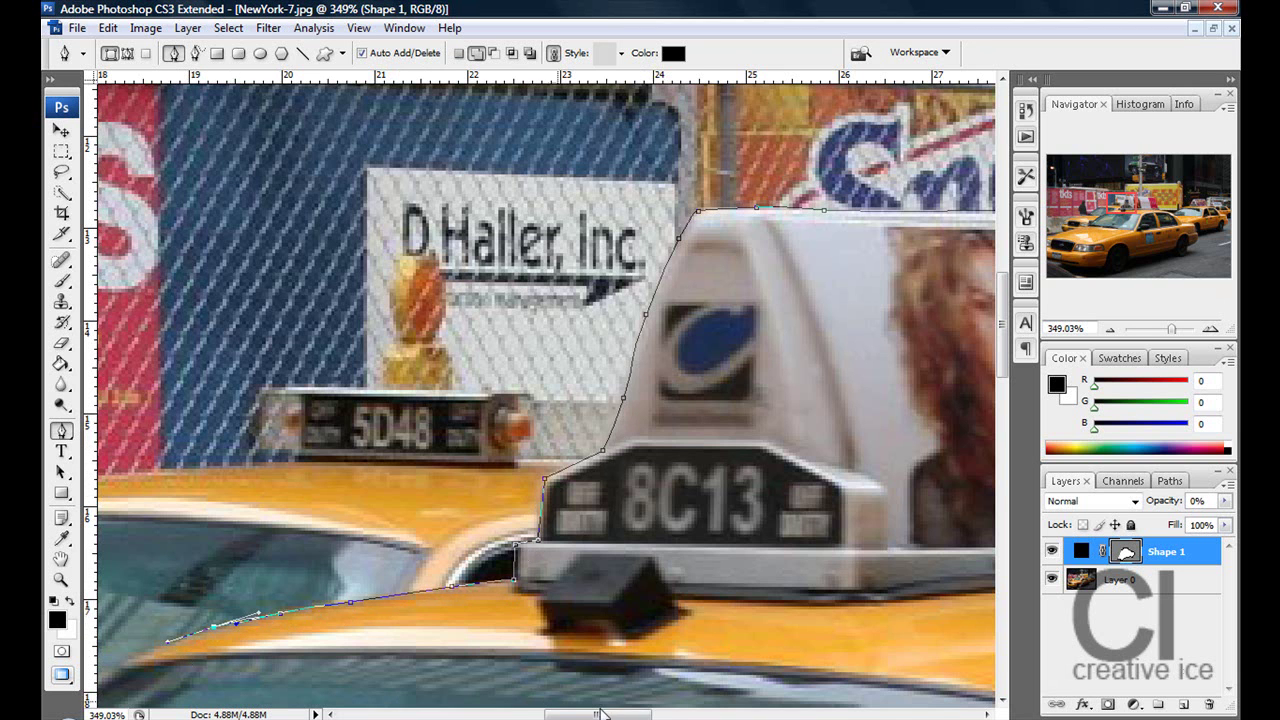
Trace the outer edge of the windshield pillar from the roof down to the far side mirror.
drag(598, 714, 518, 714)
scroll(626, 608, down, 2)
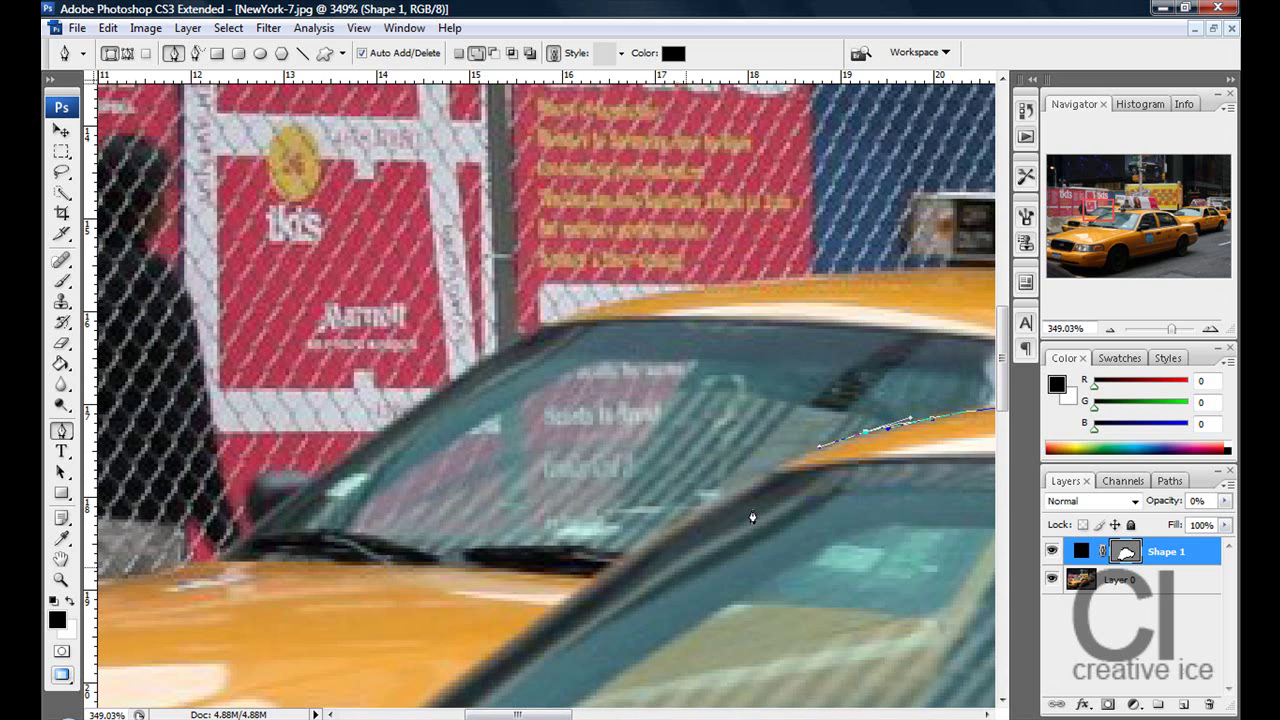
drag(746, 486, 722, 502)
drag(635, 548, 505, 645)
drag(484, 662, 451, 680)
scroll(508, 668, down, 5)
key(ctrl+z)
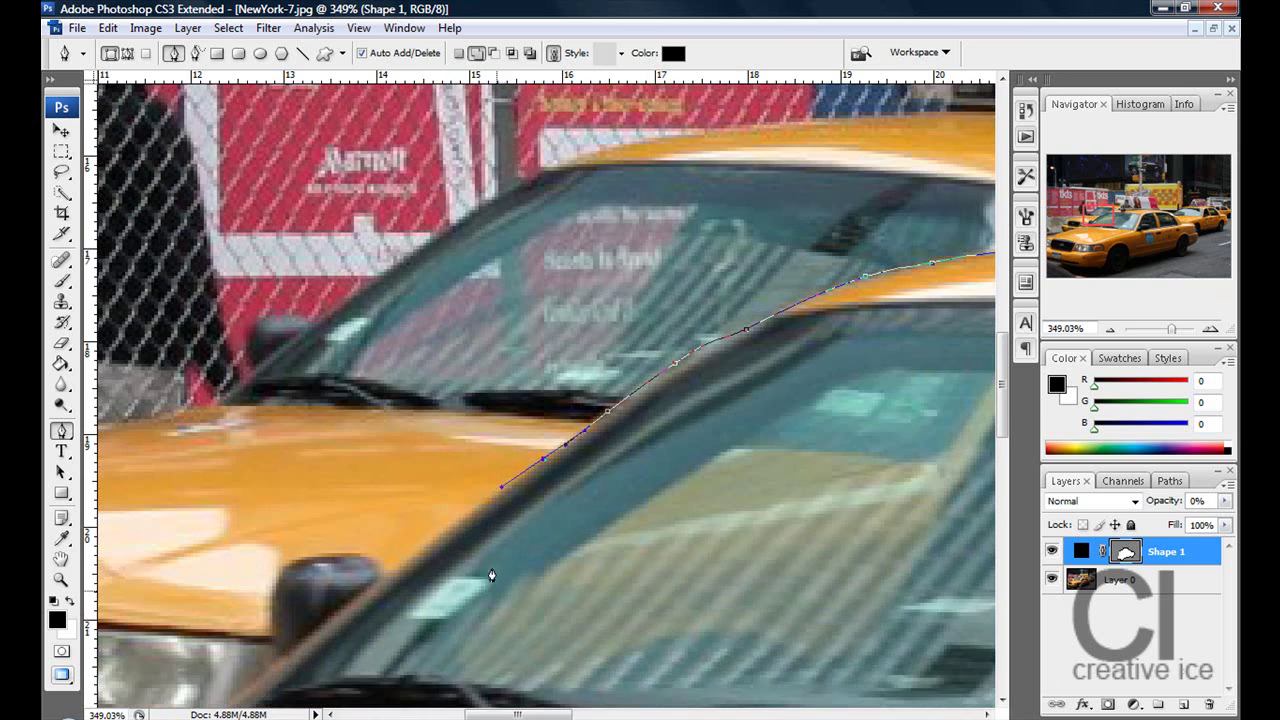
drag(470, 510, 441, 530)
scroll(539, 648, down, 3)
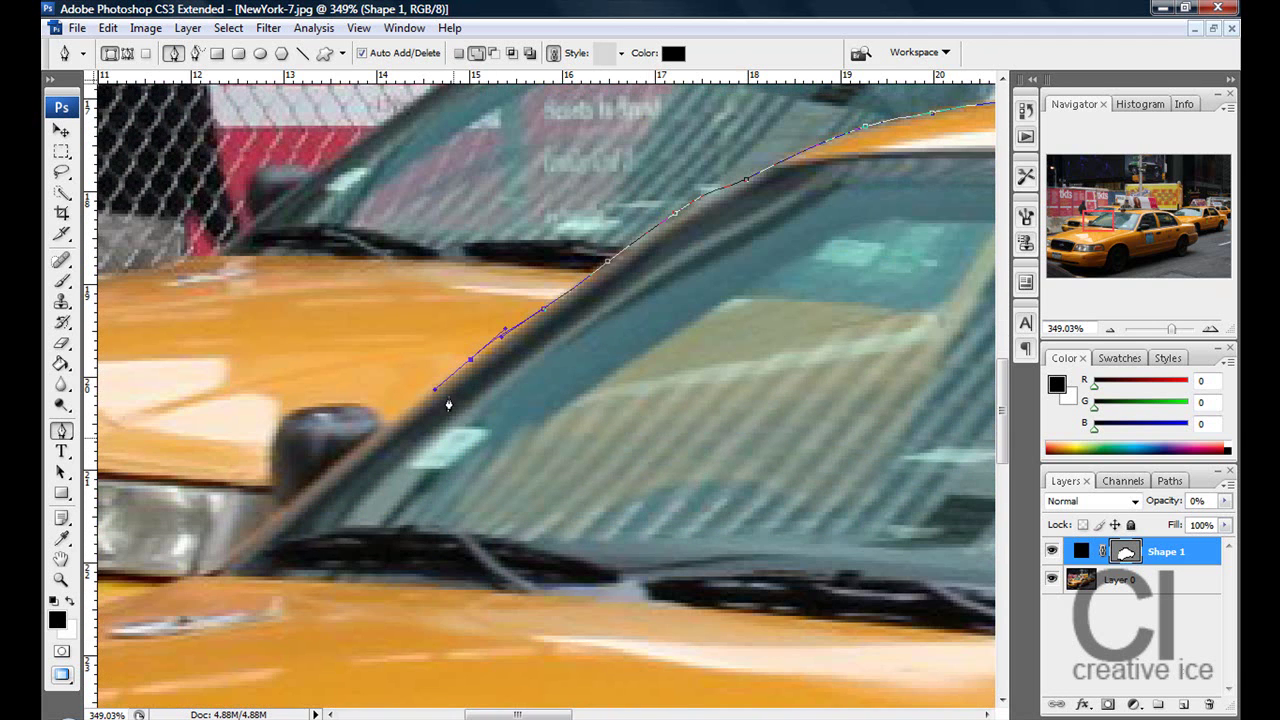
drag(416, 401, 388, 424)
Trace the rounded outline of the far side mirror from its top around to its lower edge.
click(381, 417)
click(372, 409)
click(348, 406)
click(321, 407)
click(277, 422)
click(268, 447)
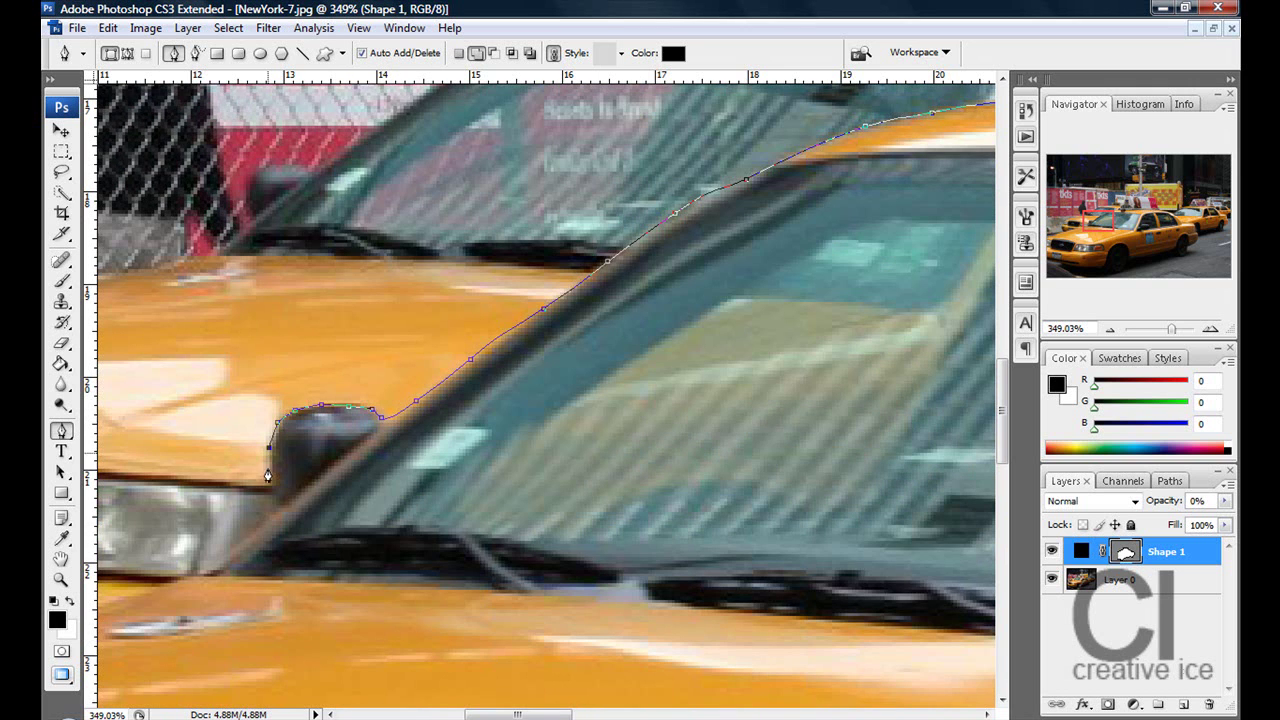
click(272, 475)
click(279, 497)
Extend the path from the far side mirror down the windshield's base and onto the hood's far edge.
scroll(361, 561, down, 2)
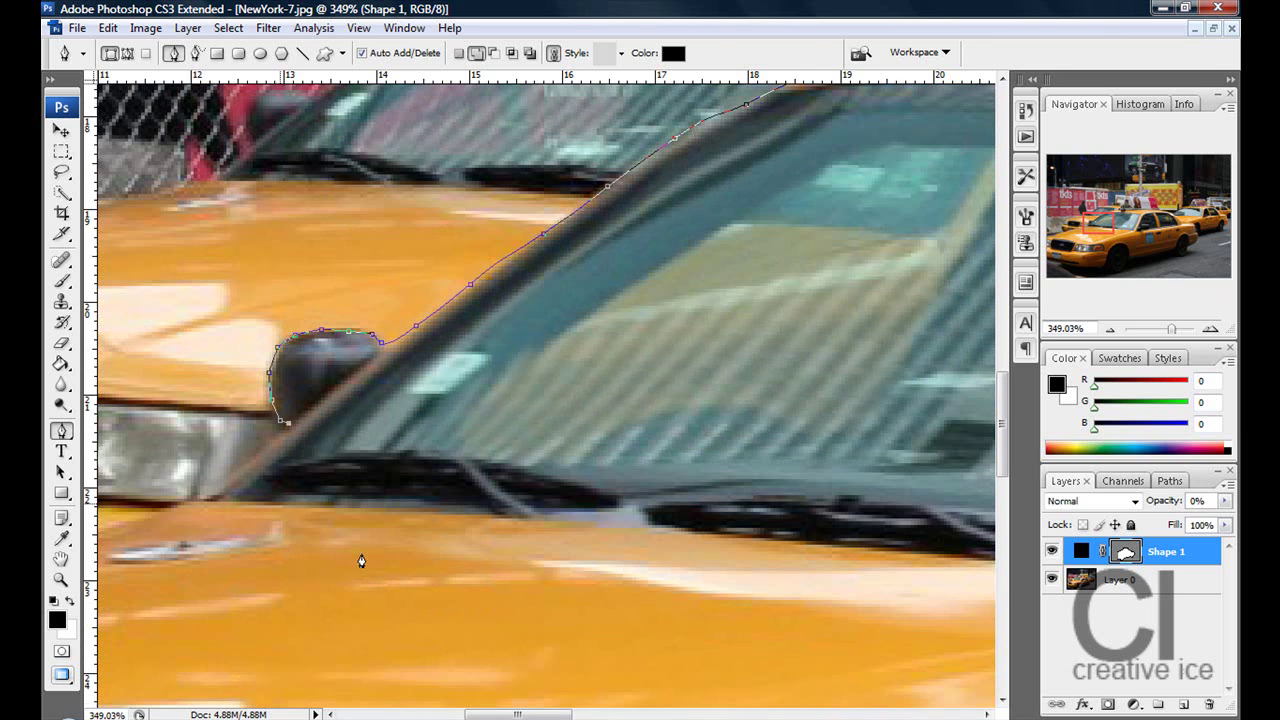
scroll(489, 517, left, 6)
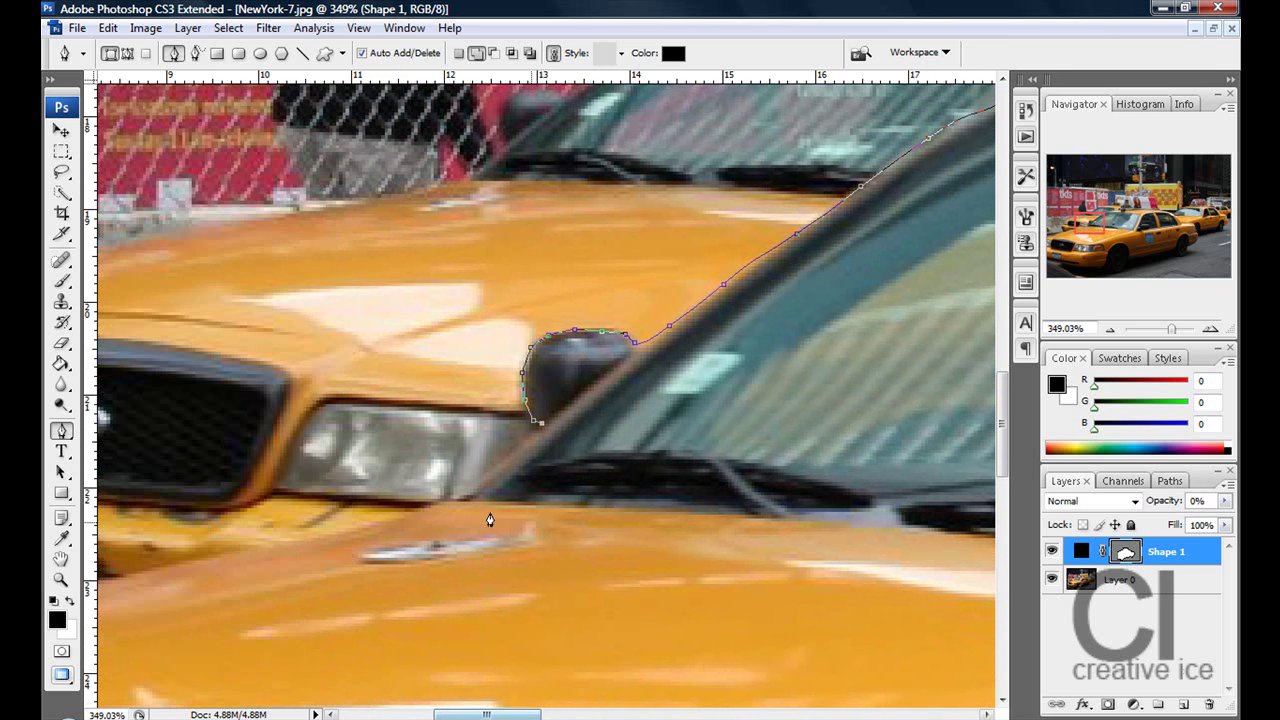
drag(441, 504, 350, 531)
click(379, 526)
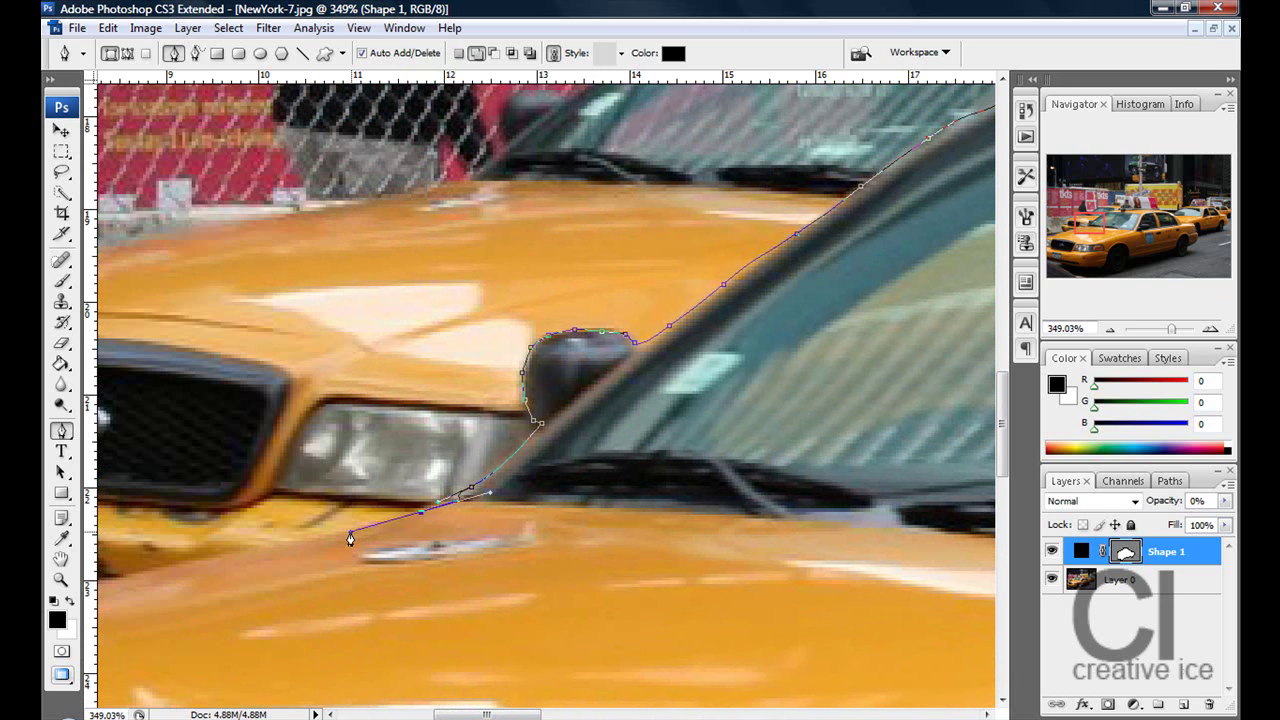
scroll(373, 543, down, 2)
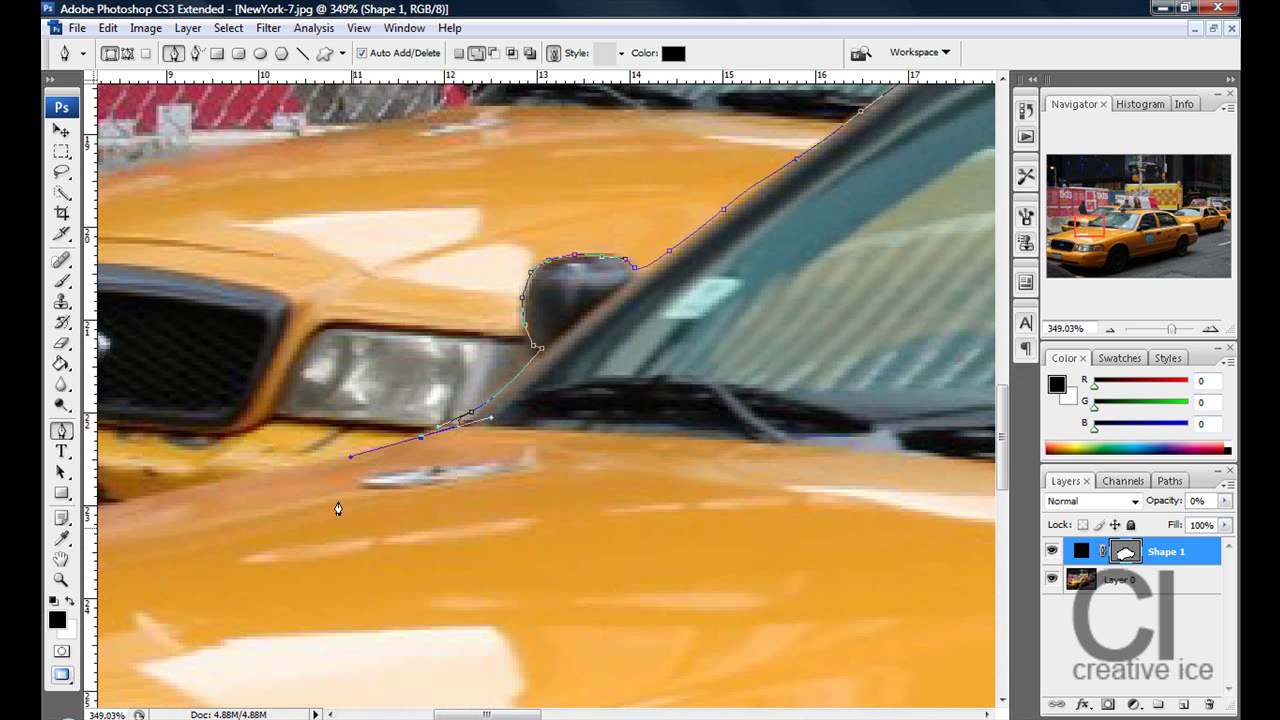
click(302, 467)
drag(215, 481, 185, 492)
Trace the hood's far edge down to the front corner at the photo's edge.
scroll(177, 509, down, 2)
drag(507, 716, 427, 716)
drag(618, 450, 155, 577)
scroll(160, 600, down, 3)
drag(453, 715, 437, 715)
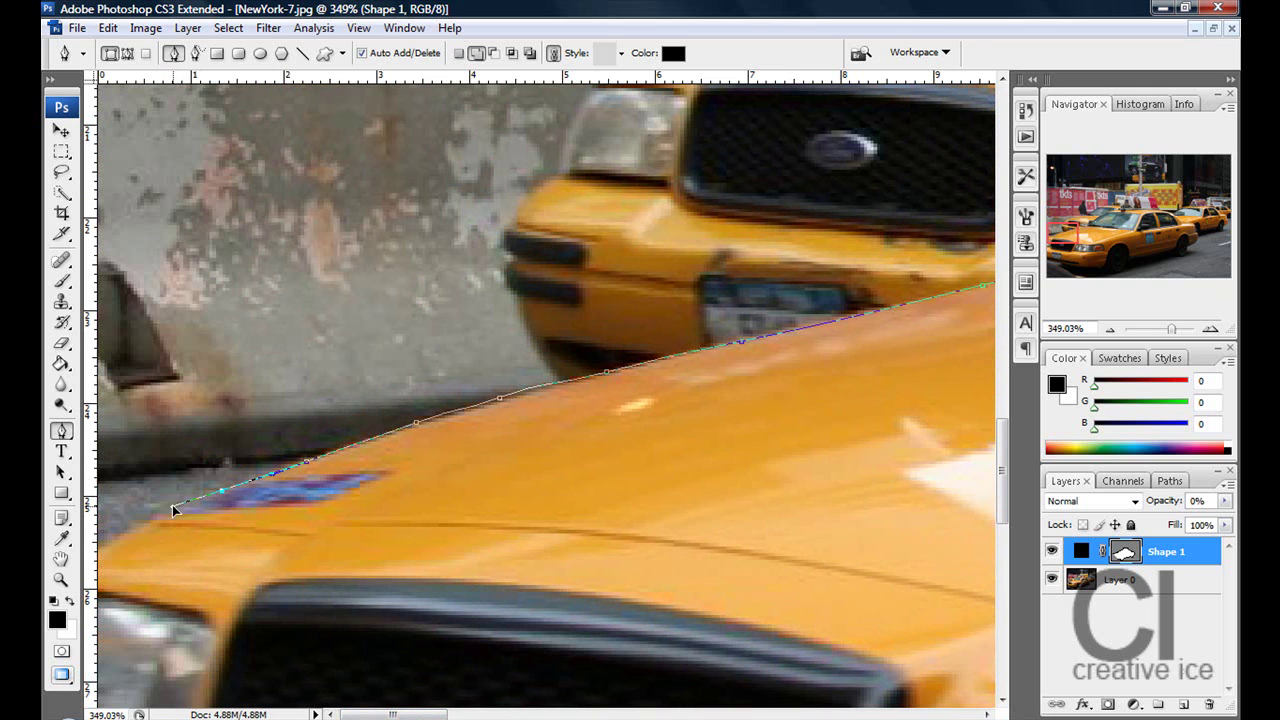
drag(136, 524, 110, 546)
Run the path down the photo's edge and along the underside of the front bumper beneath the license plate.
scroll(98, 556, down, 10)
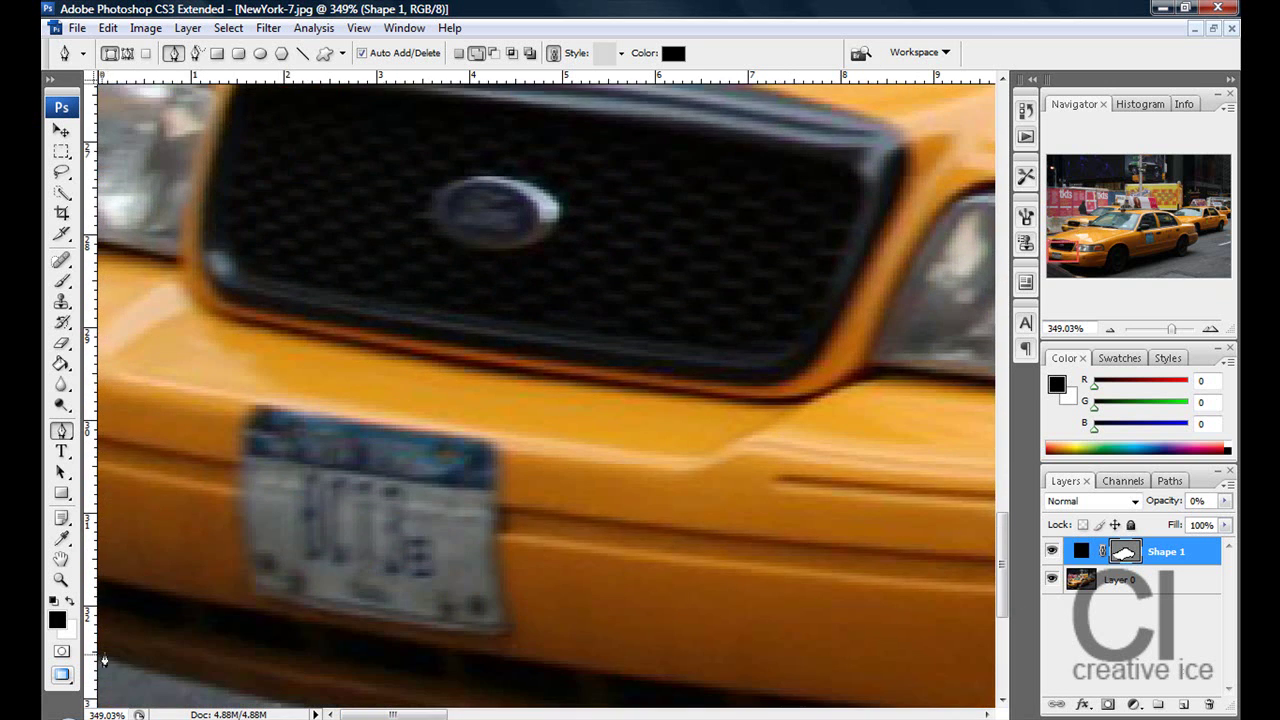
scroll(100, 660, down, 3)
scroll(249, 580, down, 3)
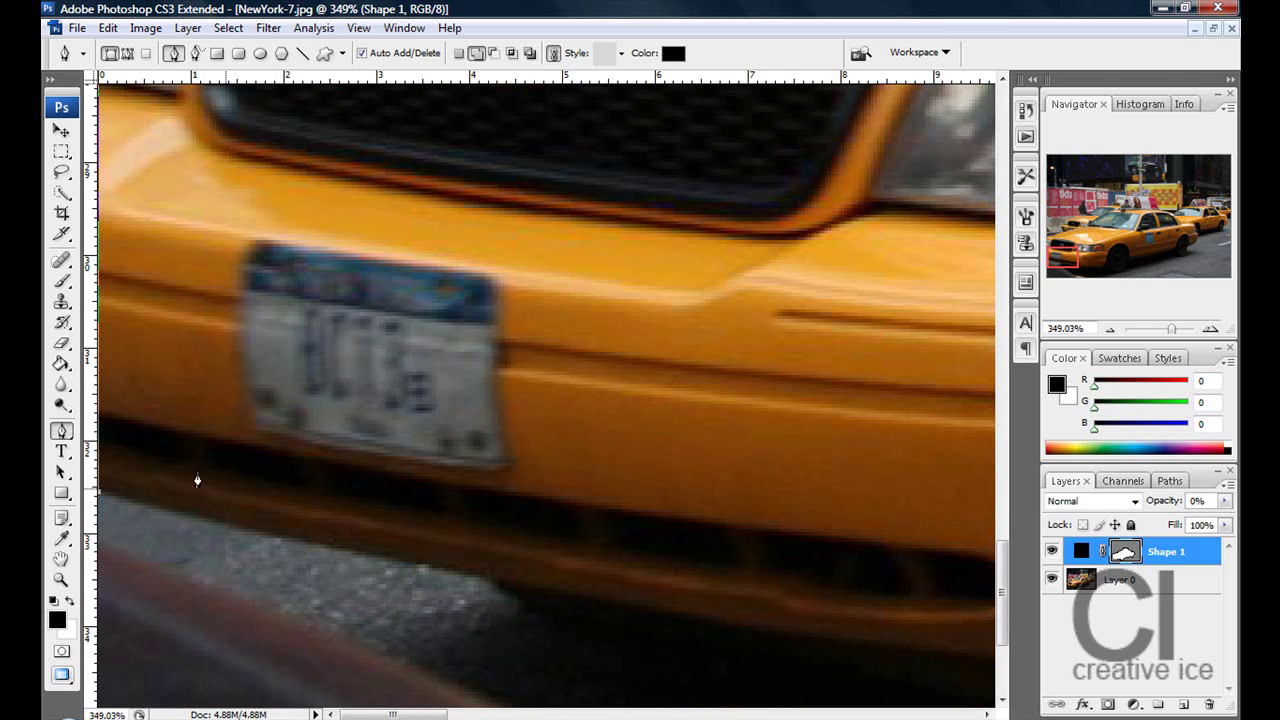
click(180, 513)
click(309, 544)
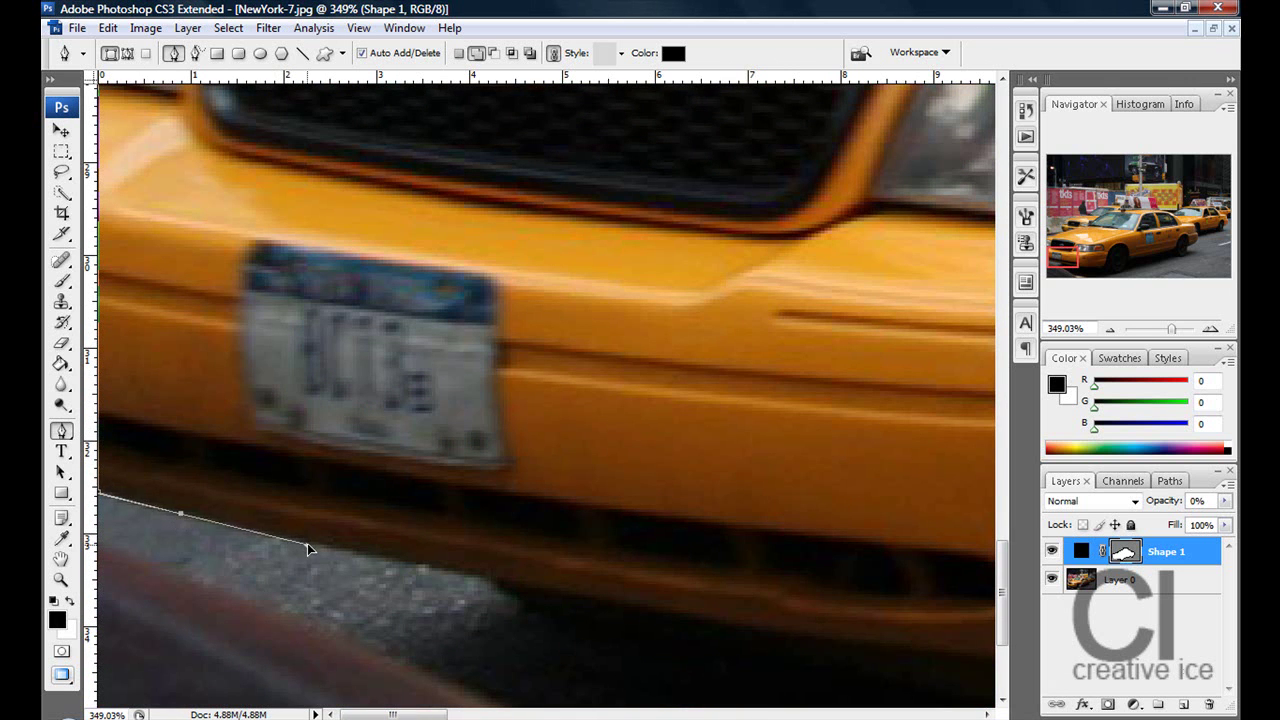
click(390, 559)
click(430, 567)
click(459, 575)
click(491, 580)
click(591, 599)
click(645, 609)
click(698, 620)
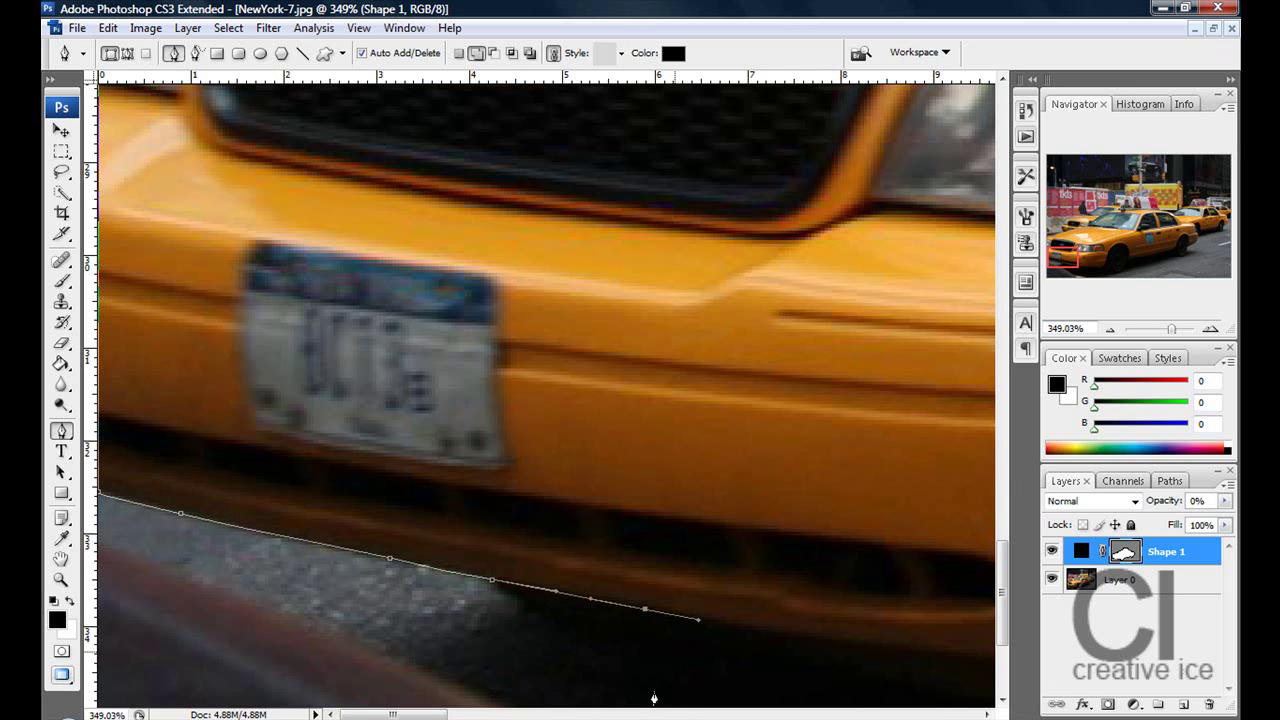
Trace the rest of the front bumper's lower edge and close the path at its starting point.
drag(394, 714, 470, 714)
scroll(440, 660, down, 2)
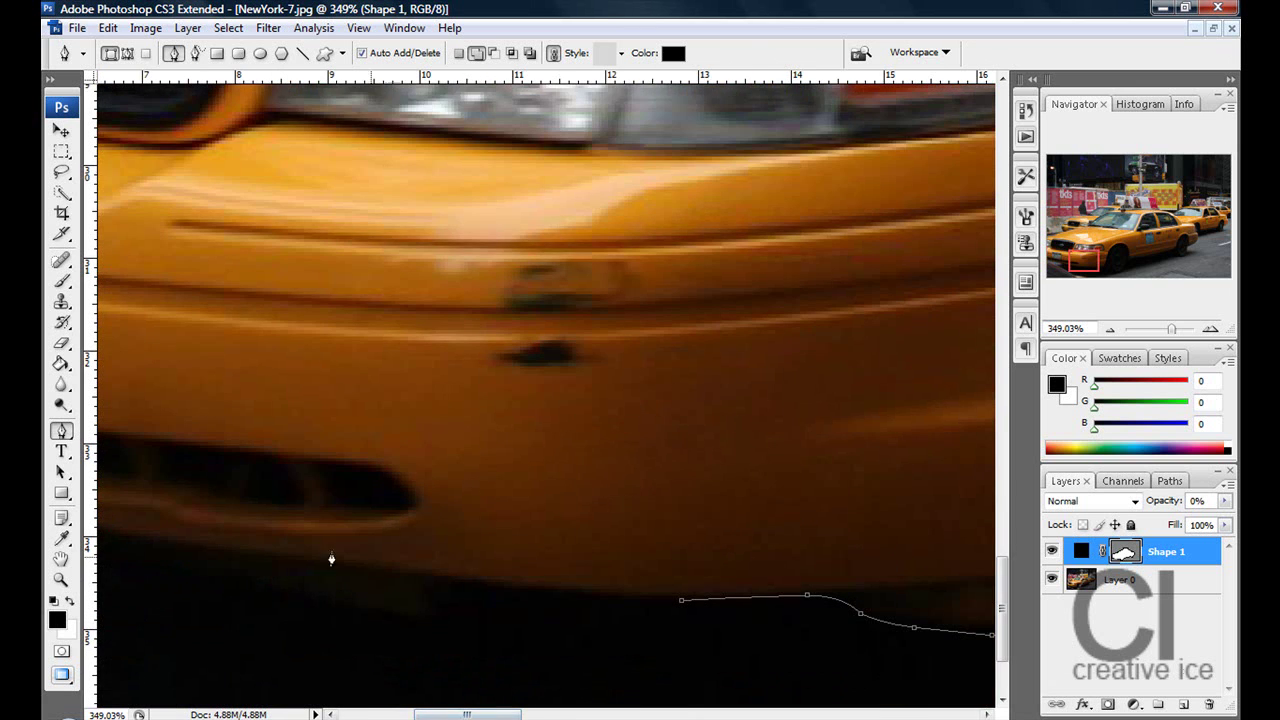
drag(214, 548, 257, 560)
drag(404, 577, 674, 602)
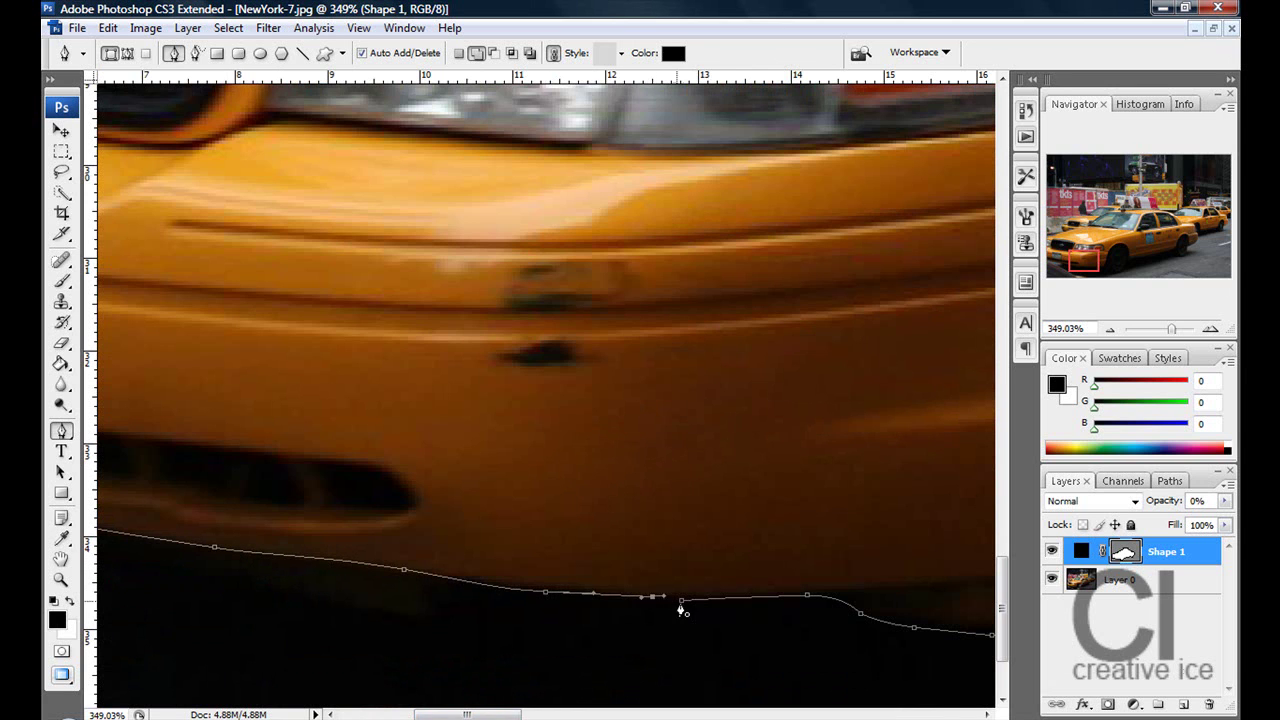
click(683, 602)
Convert the closed taxi path into a new anti-aliased selection with a 3-pixel feather radius.
right_click(718, 381)
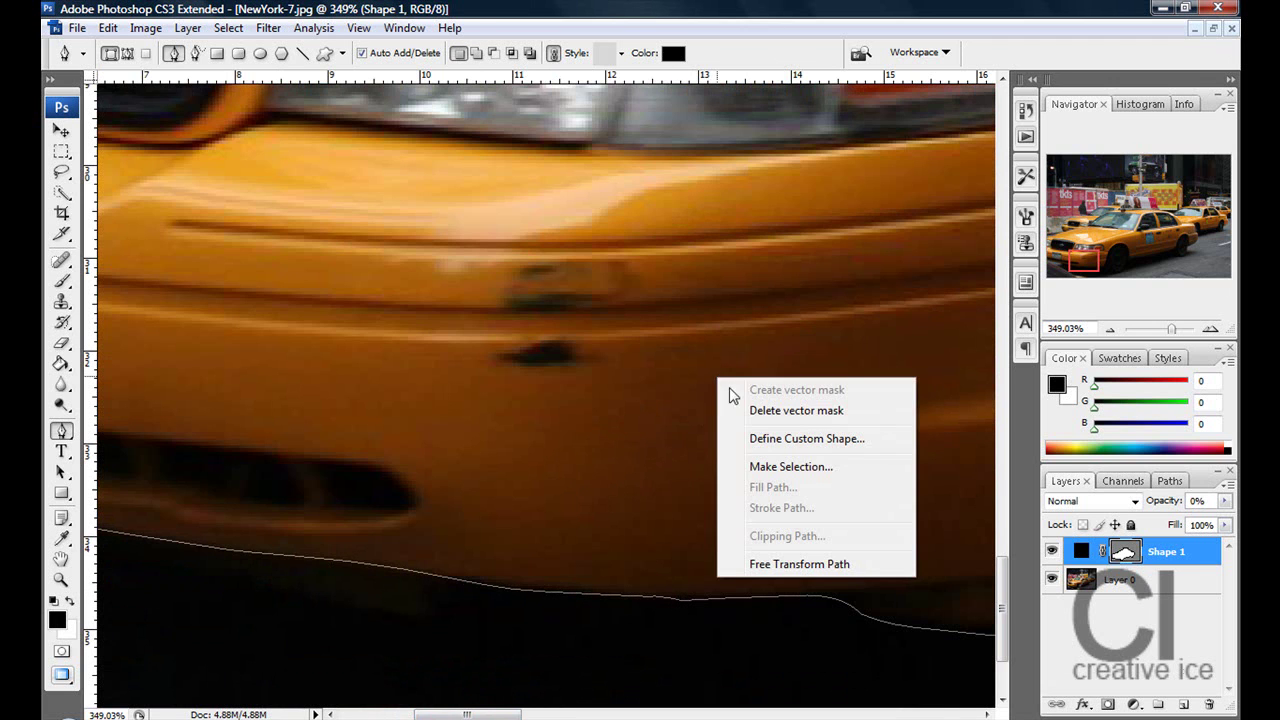
click(785, 466)
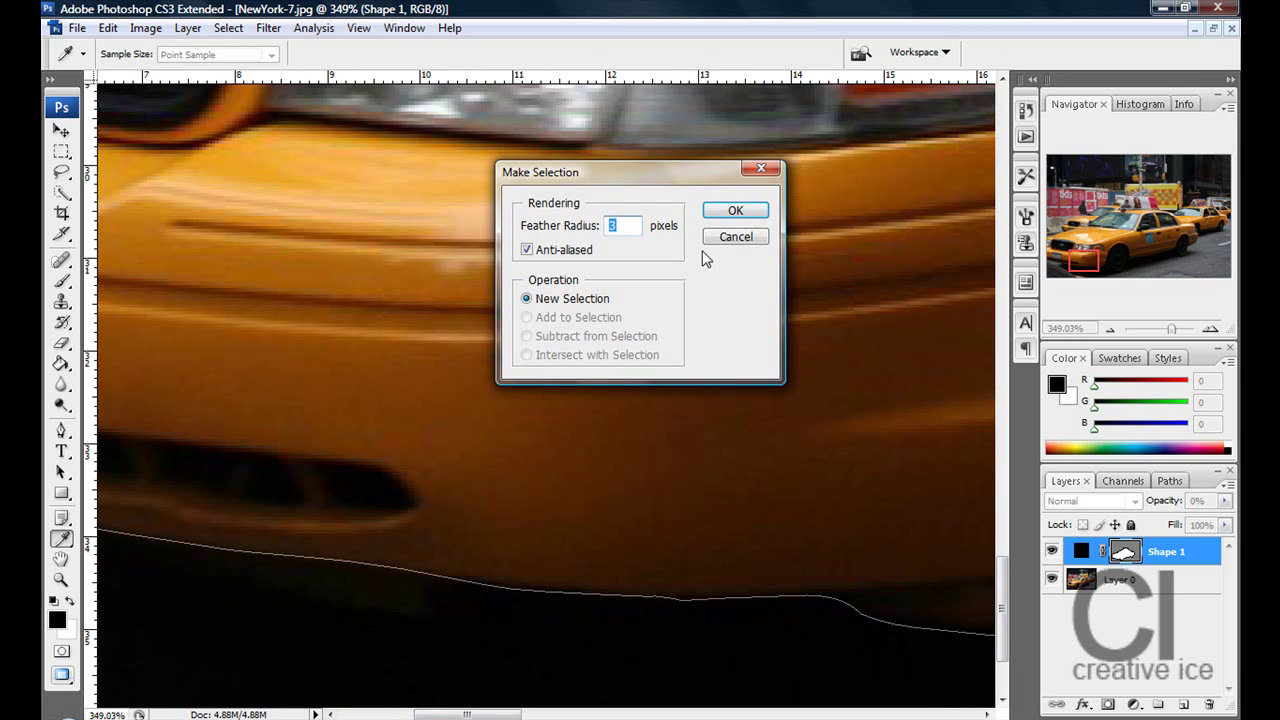
click(735, 210)
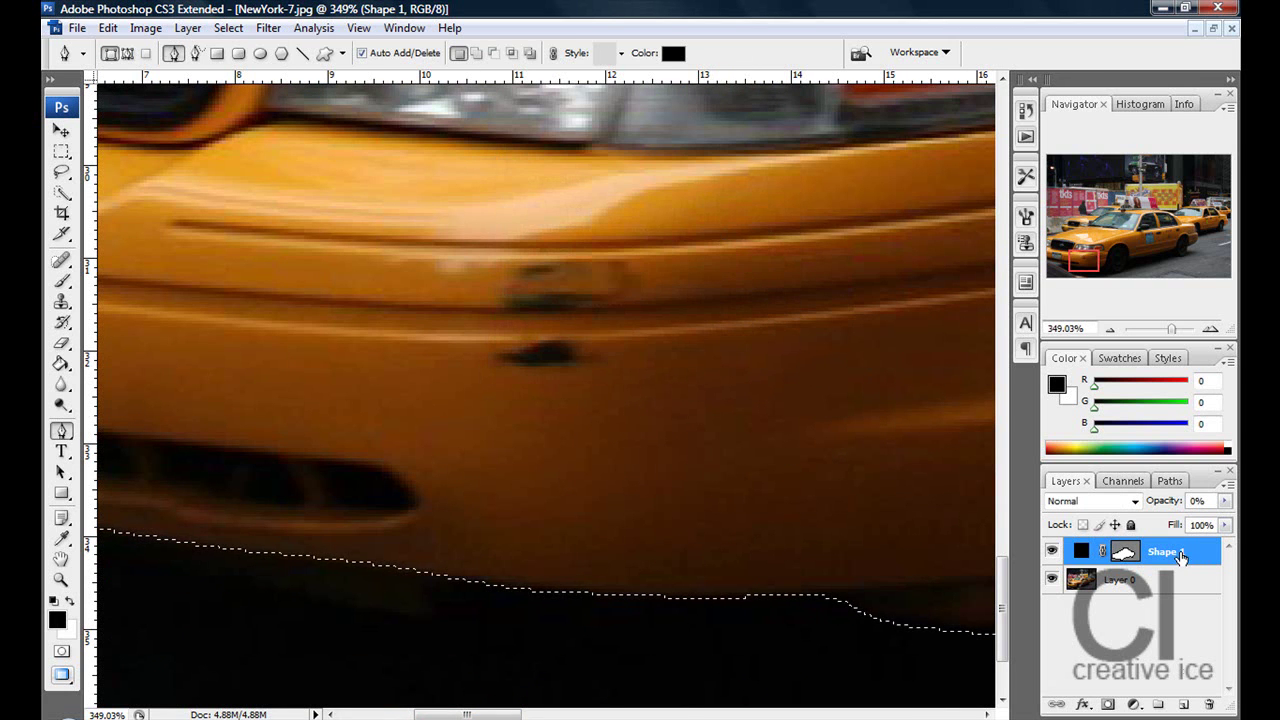
Delete the Shape 1 layer and copy the selected taxi from Layer 0 to a new layer.
drag(1172, 330, 1160, 340)
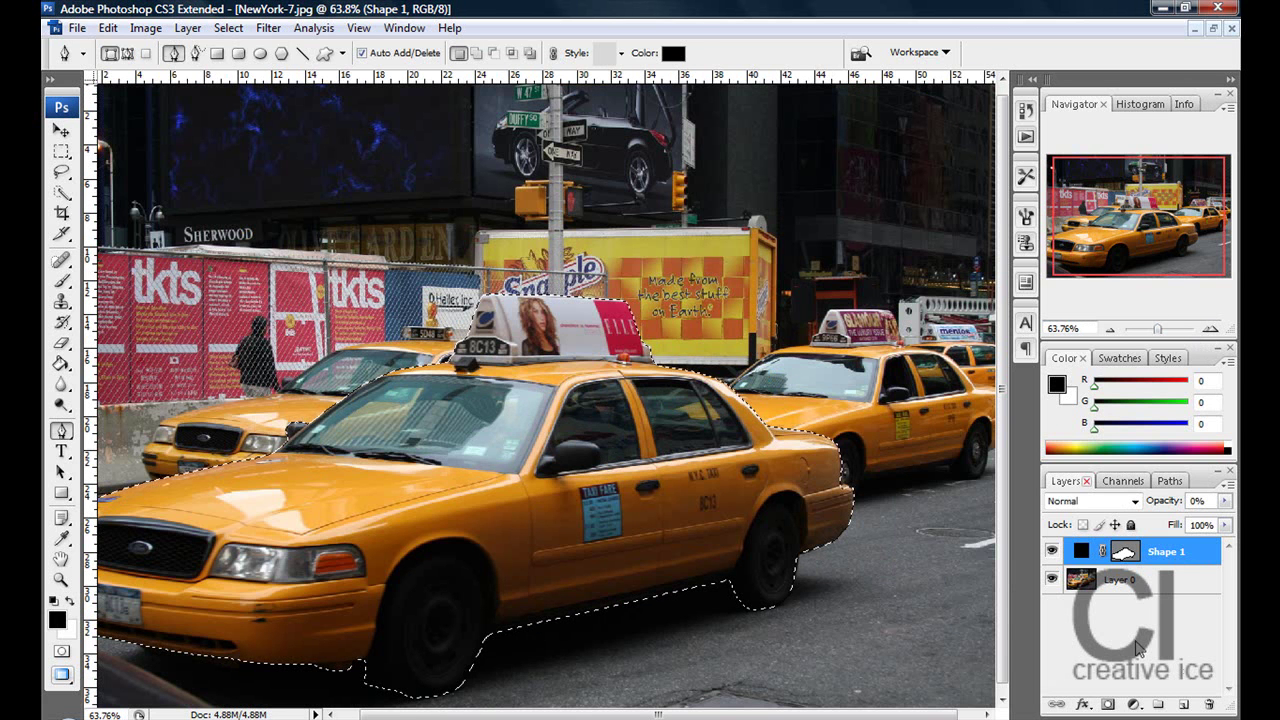
drag(1150, 552, 1208, 703)
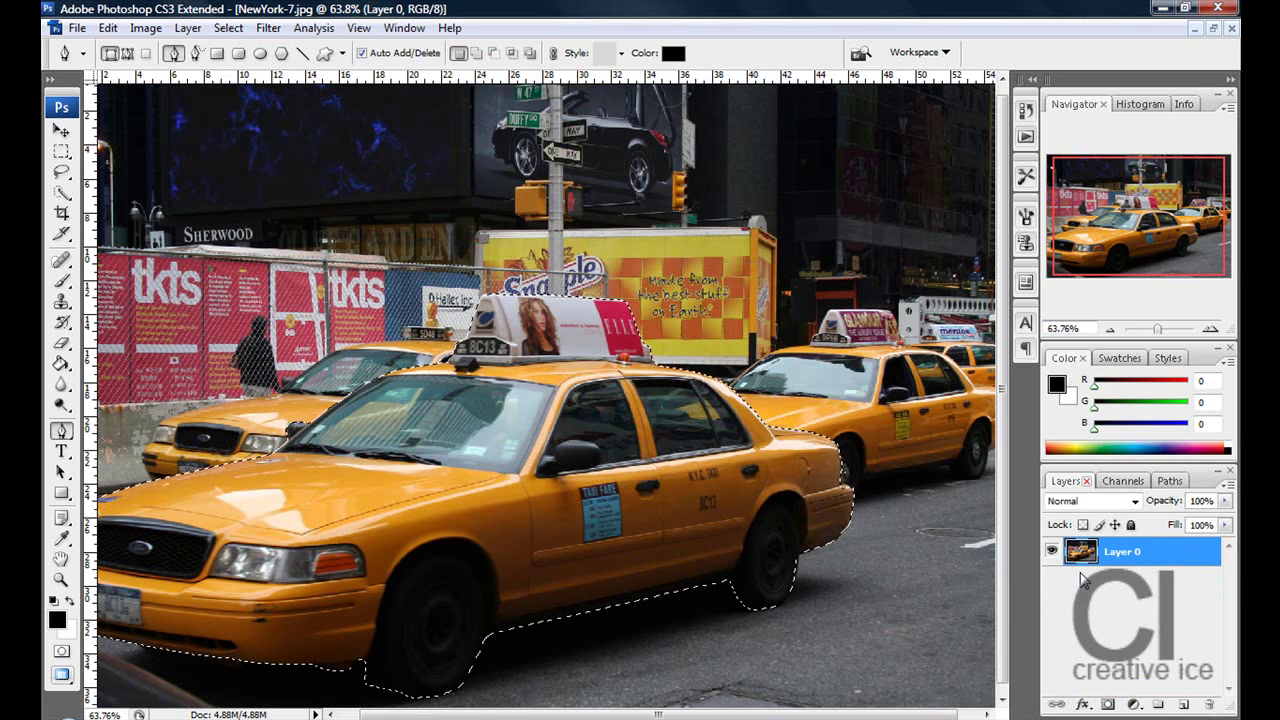
key(ctrl+j)
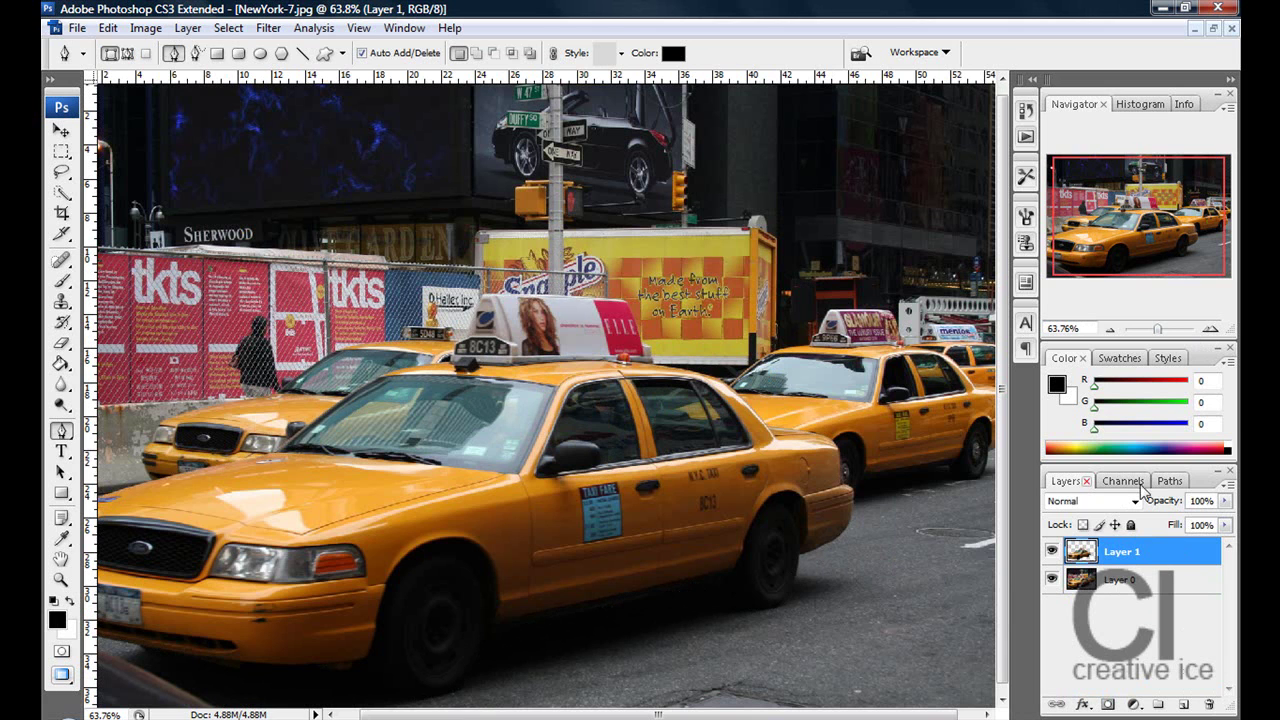
Move the copied taxi away from its original position to check the cutout, and undo the move.
click(61, 130)
drag(597, 434, 743, 411)
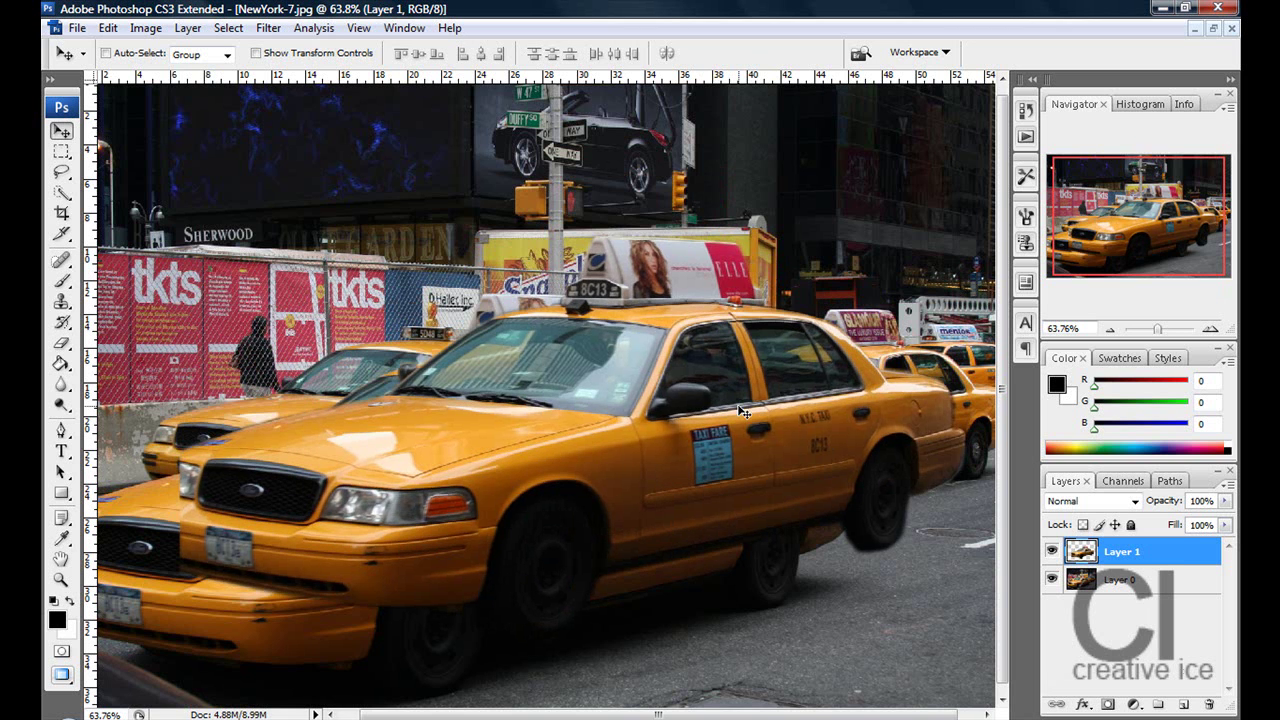
key(ctrl+alt+z)
key(ctrl+alt+z)
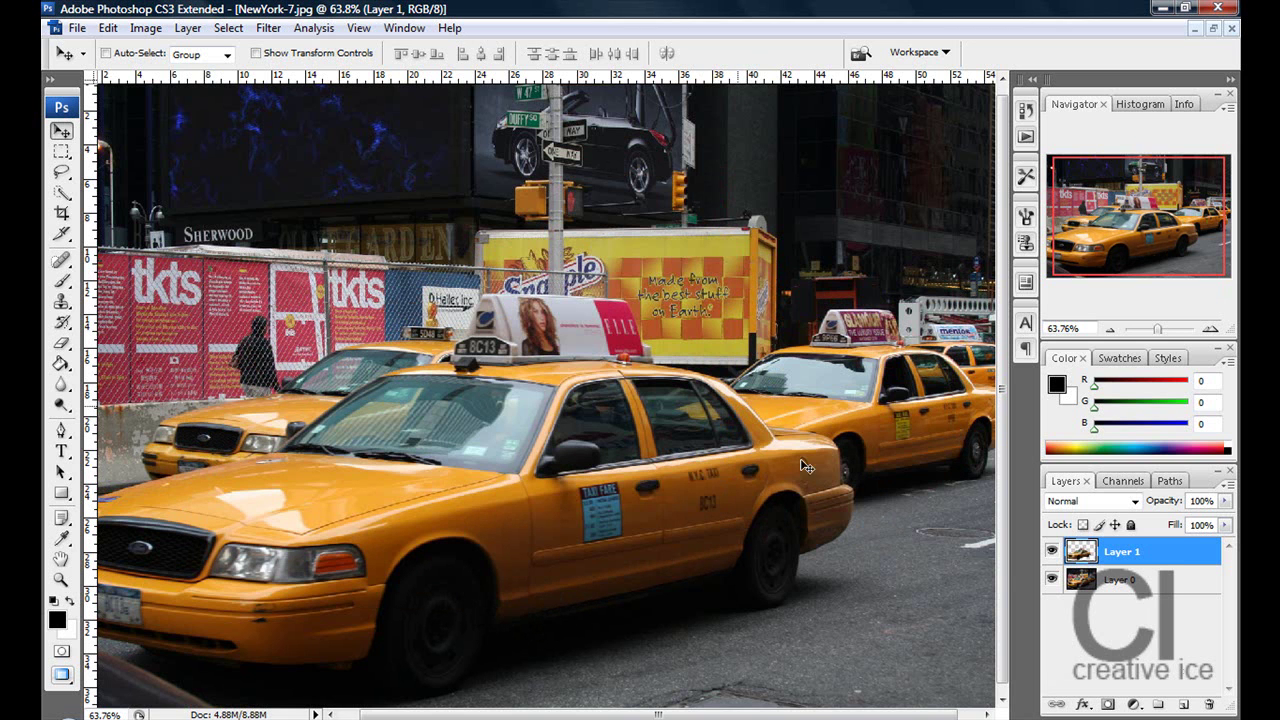
Desaturate the background photo on Layer 0 with Hue/Saturation by setting the saturation to -100.
click(1125, 580)
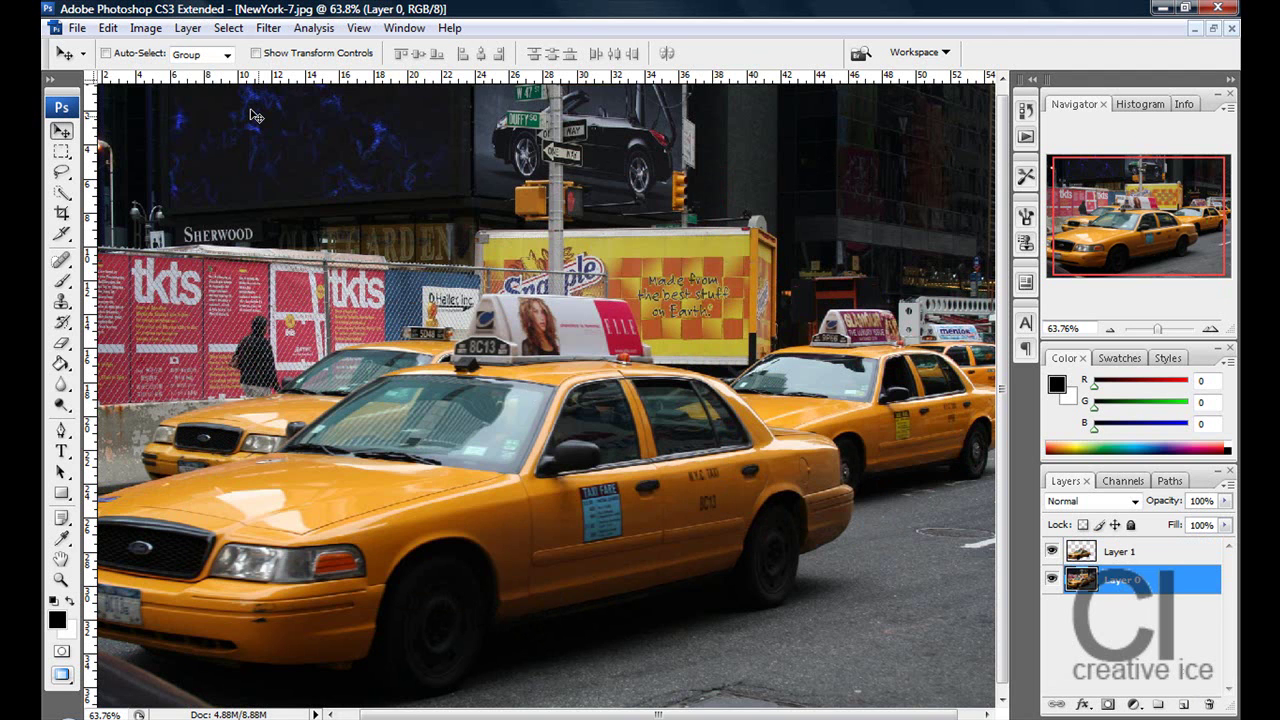
click(146, 28)
mouse_move(167, 77)
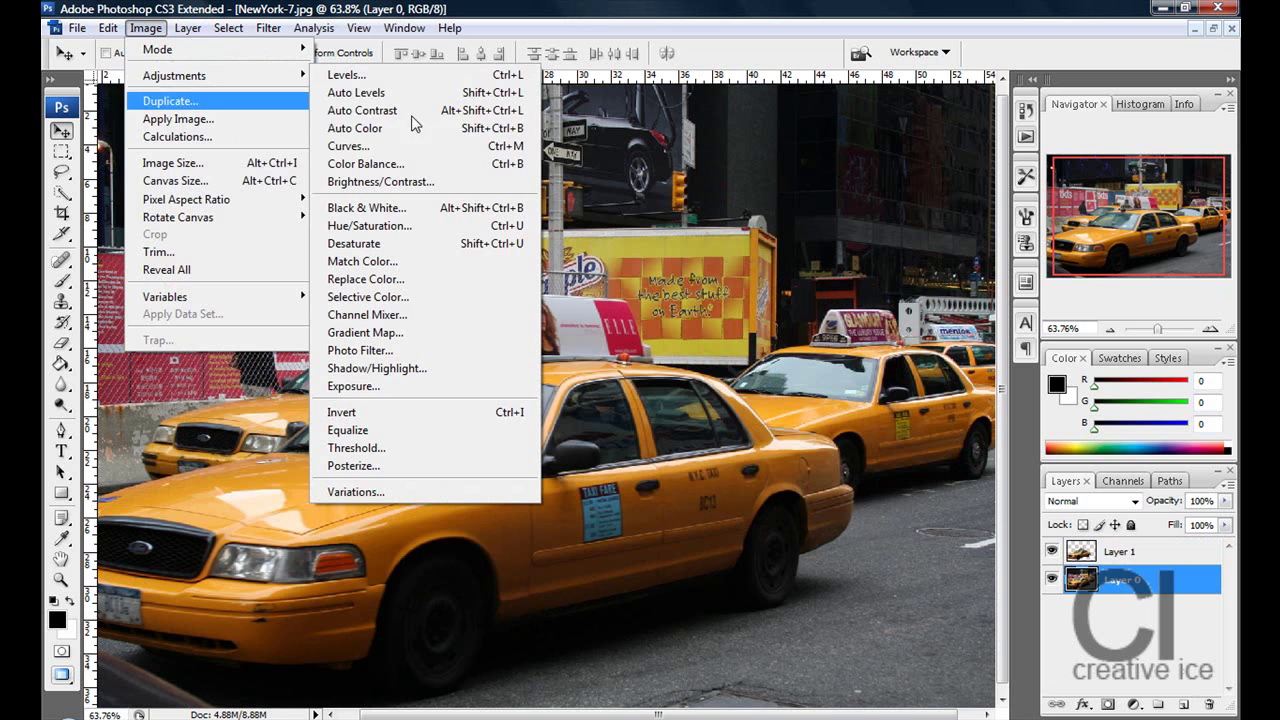
click(418, 226)
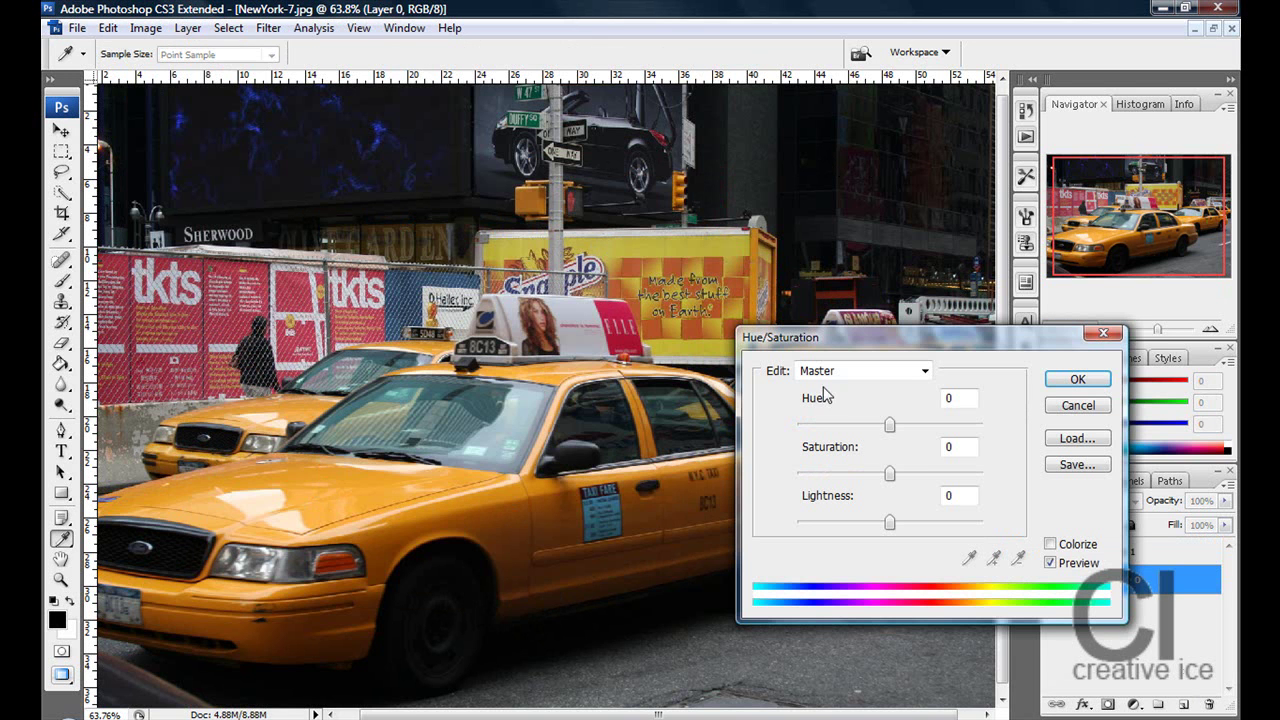
drag(889, 473, 797, 474)
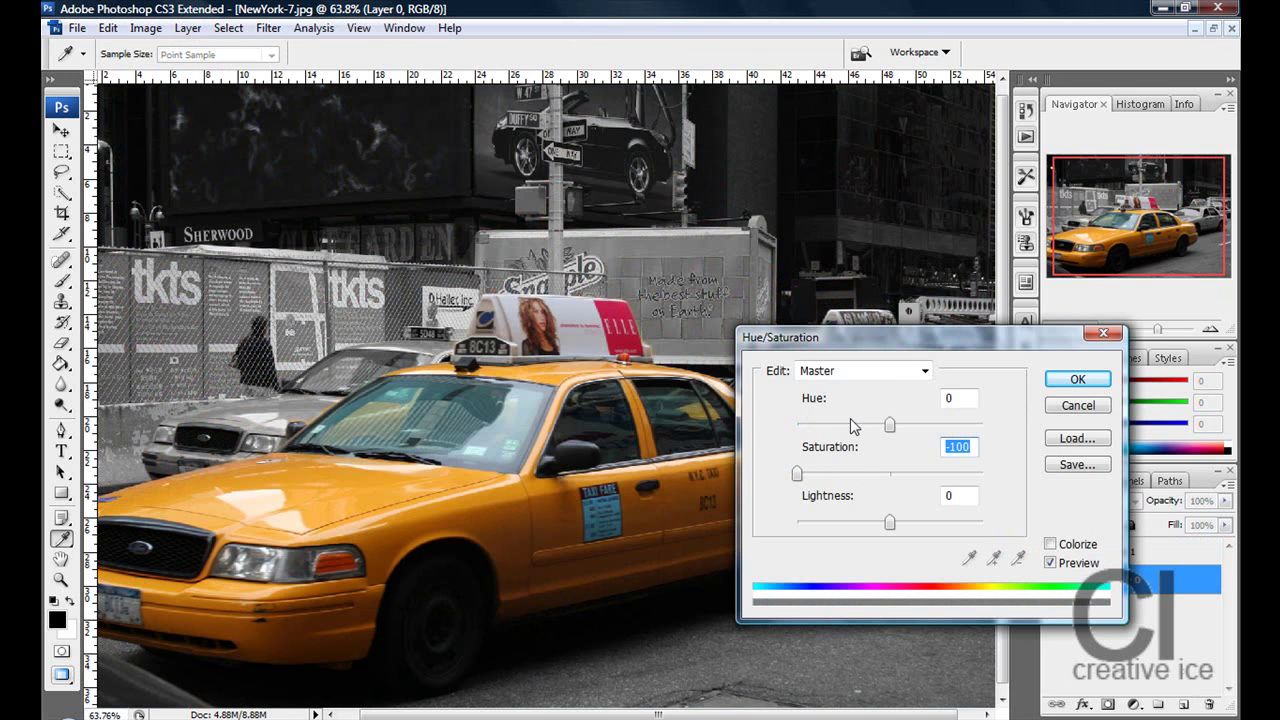
click(1078, 379)
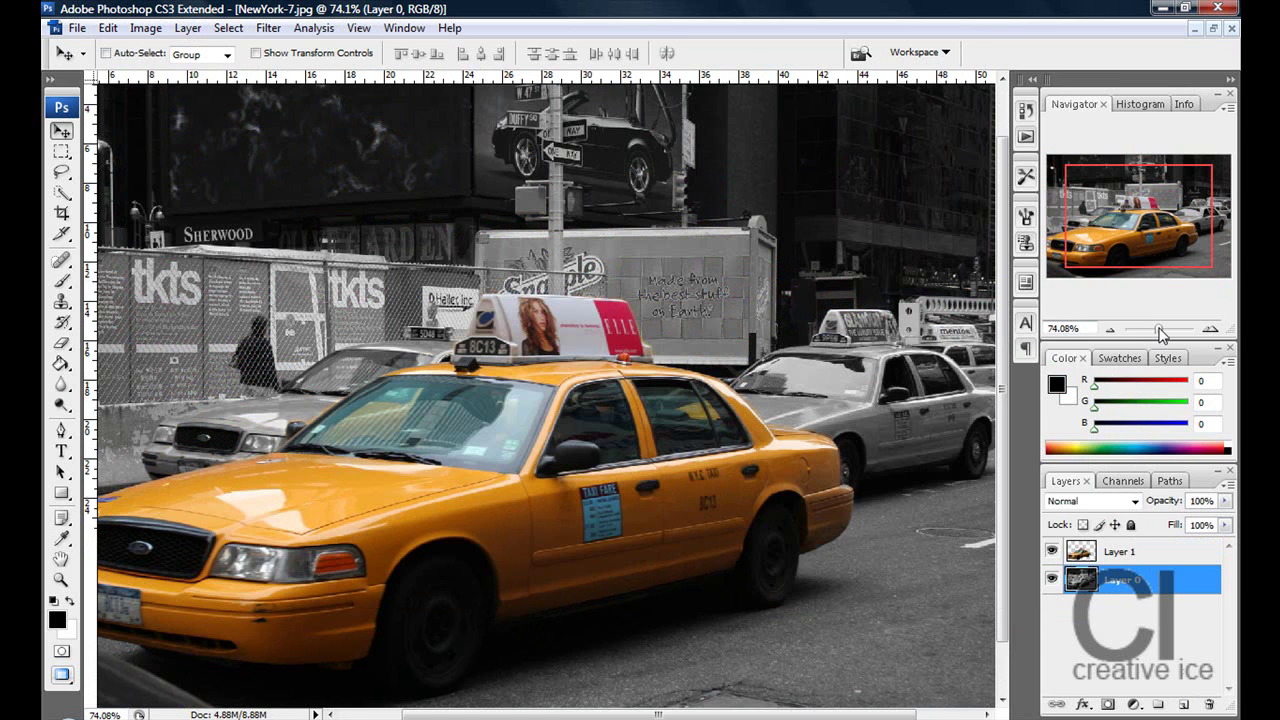
drag(1161, 334, 1158, 334)
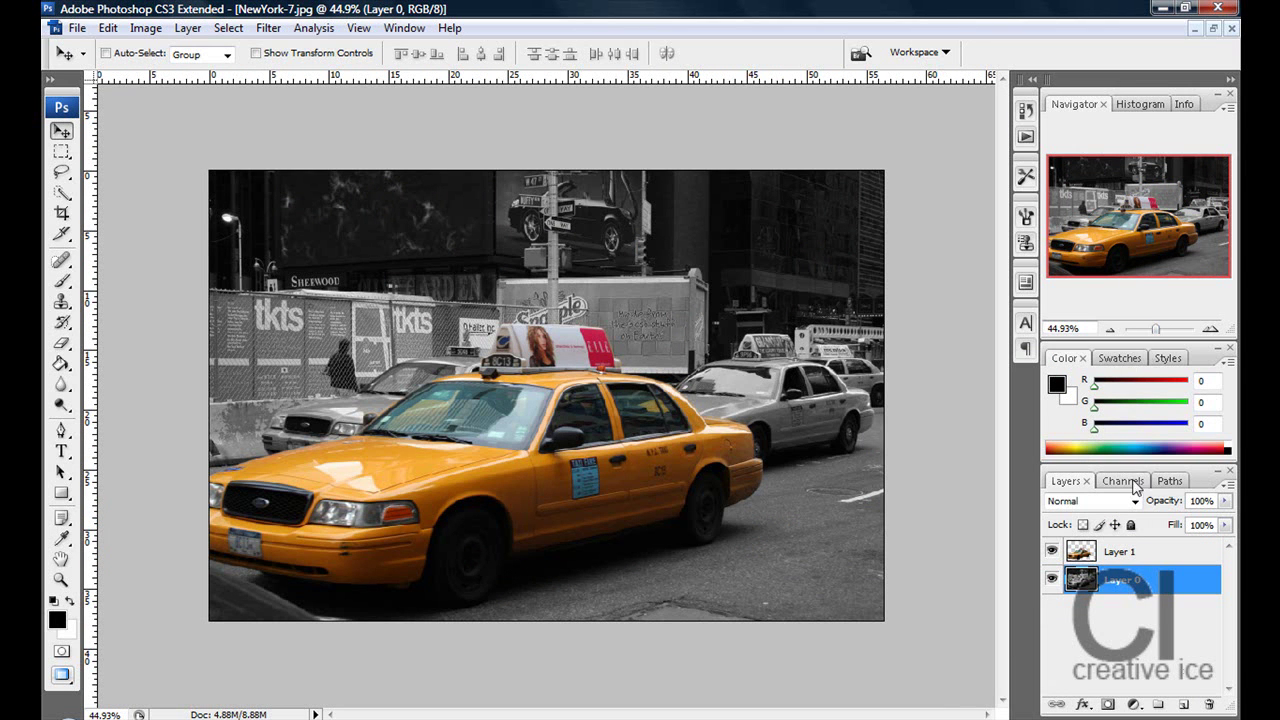
Duplicate the Layer 1 taxi cutout and set the copy's blend mode to Soft Light, comparing with the copy hidden and shown.
click(1122, 554)
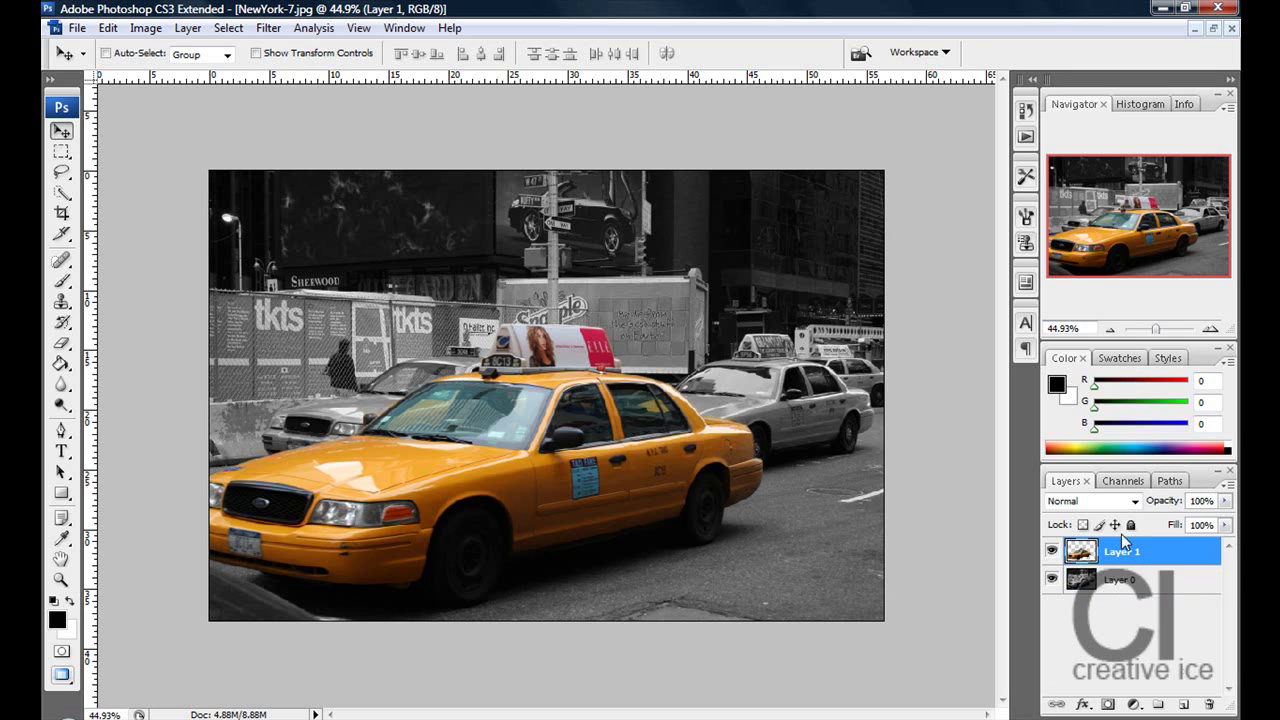
drag(1128, 553, 1186, 704)
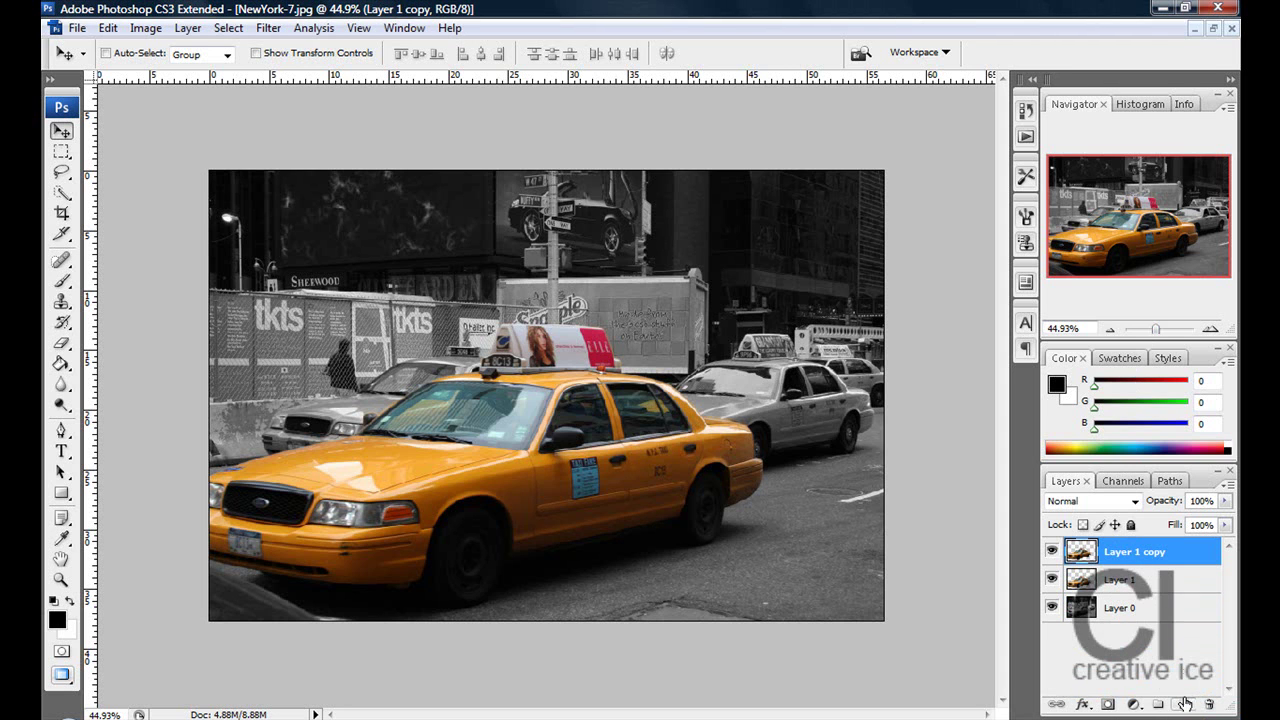
click(1100, 501)
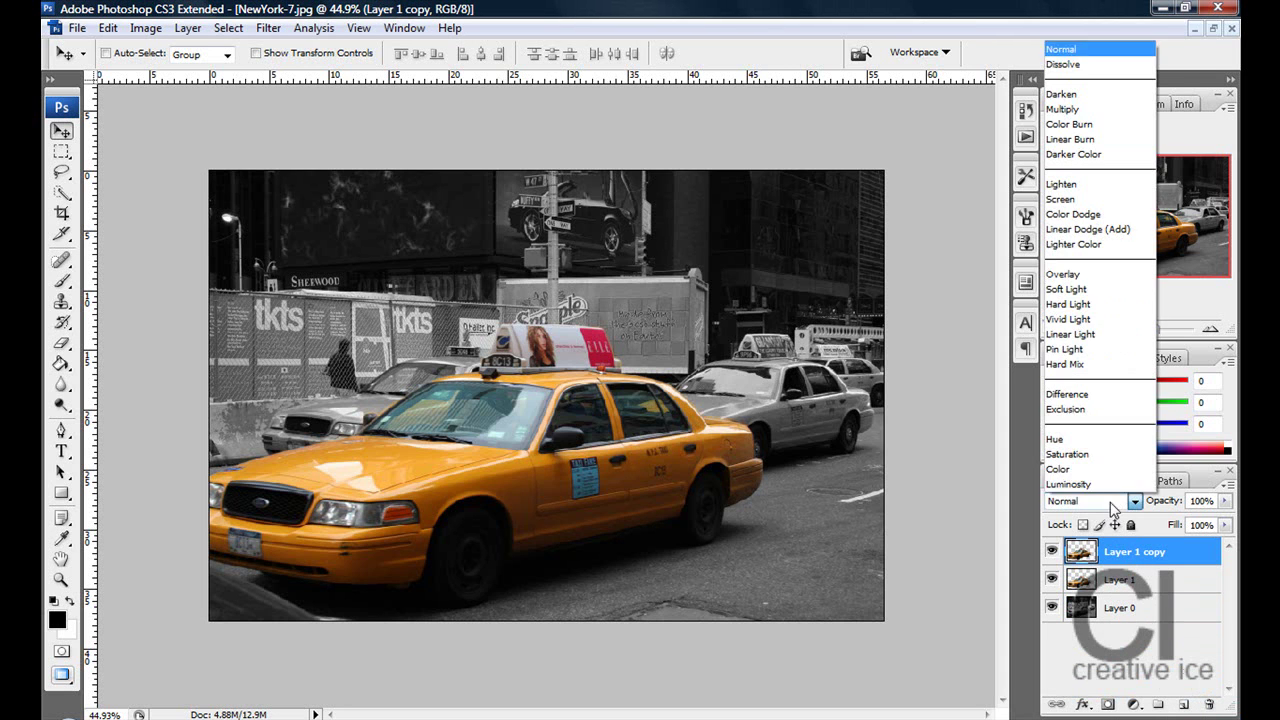
click(1085, 294)
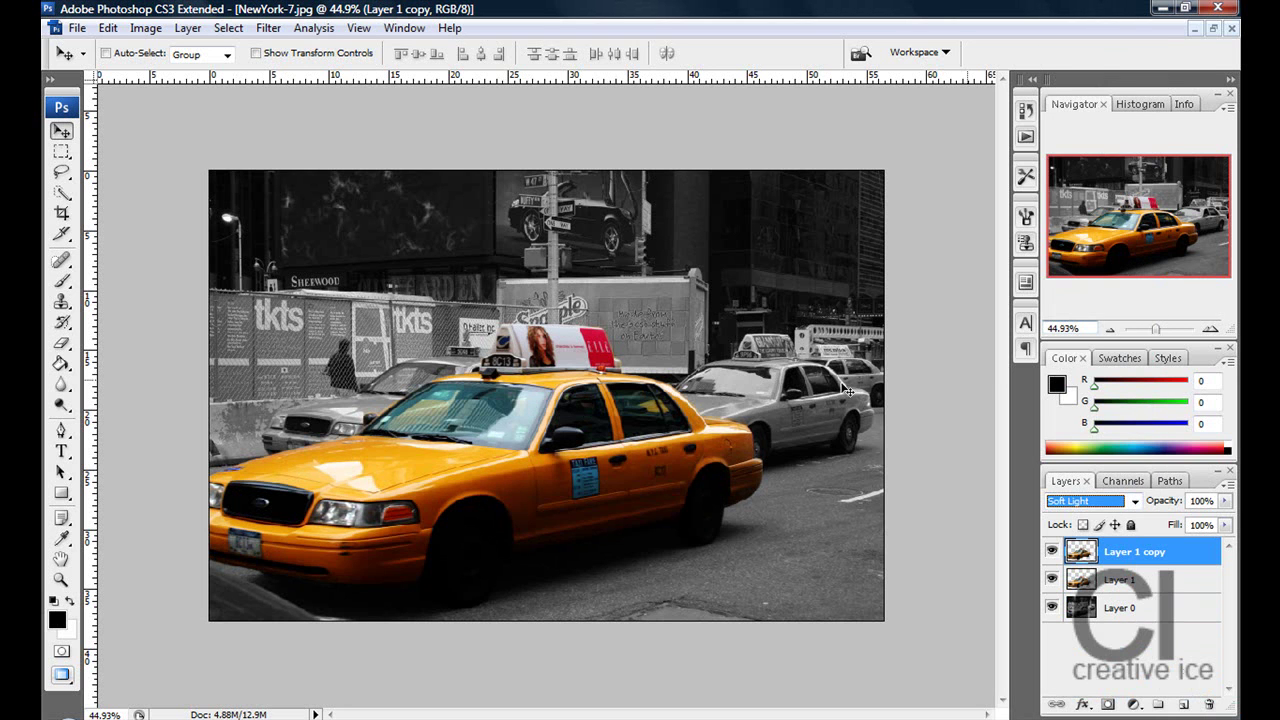
click(1052, 553)
click(1052, 553)
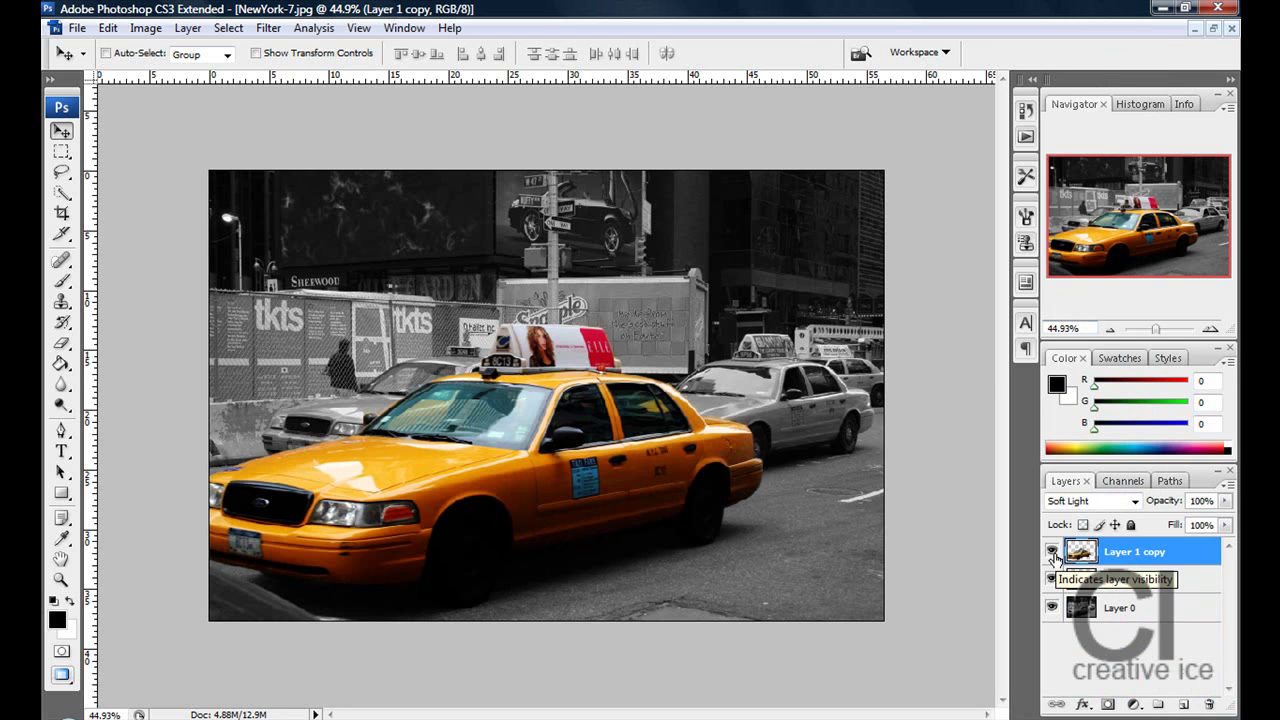